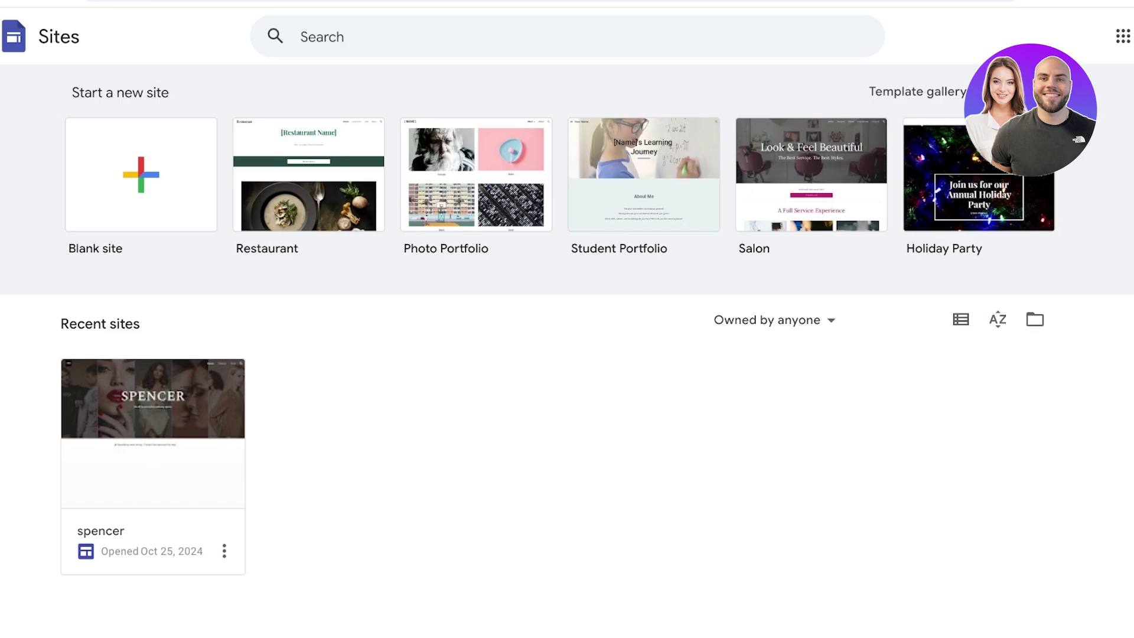
# Browse the template gallery and create a new site from the Student Portfolio template.
pyautogui.click(969, 93)
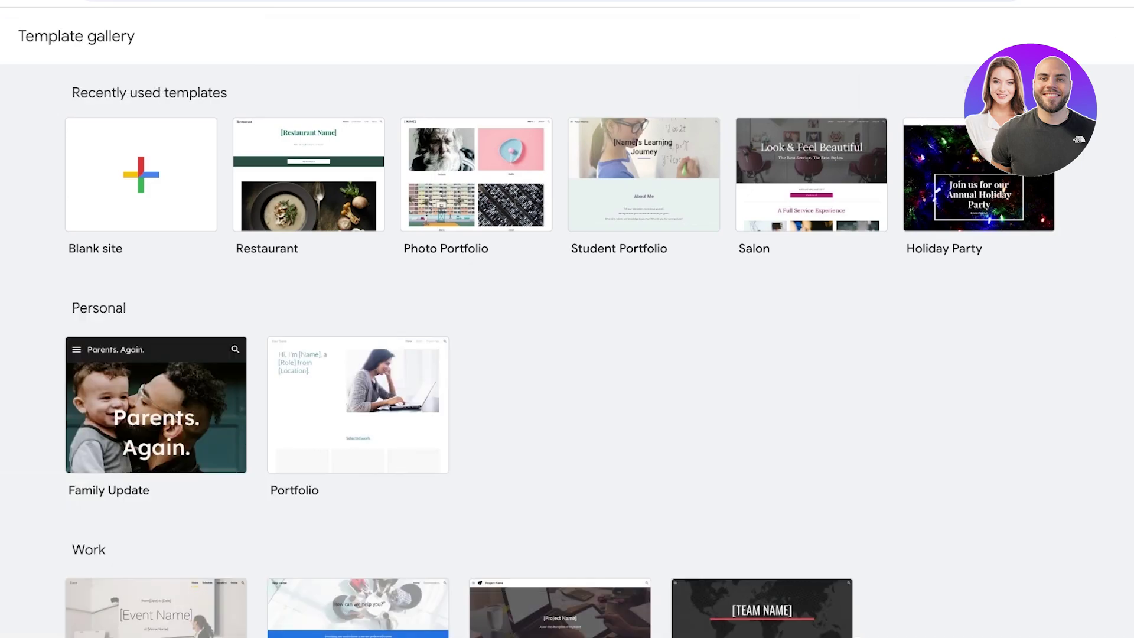
pyautogui.scroll(-7, 567, 351)
pyautogui.scroll(-6, 567, 348)
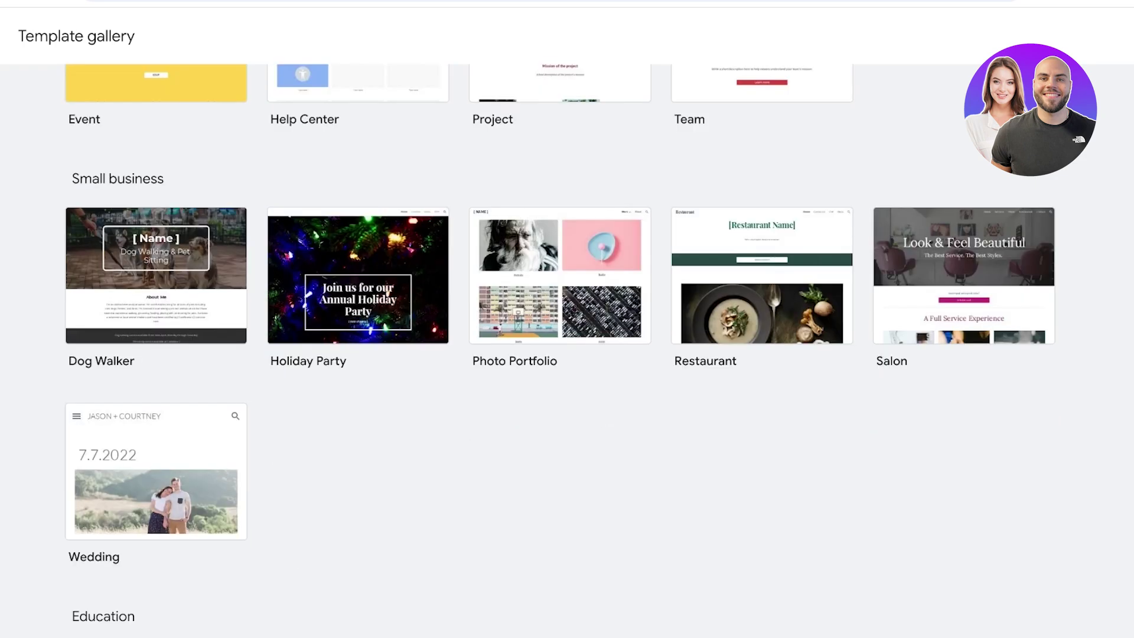
pyautogui.scroll(7, 567, 349)
pyautogui.scroll(6, 567, 349)
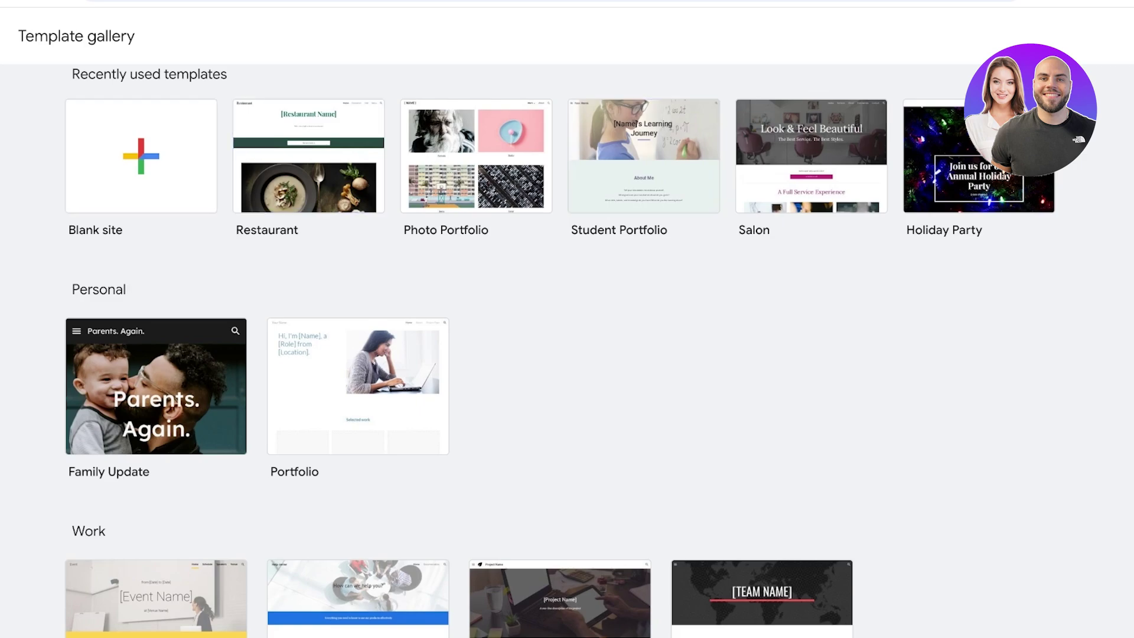
pyautogui.click(644, 155)
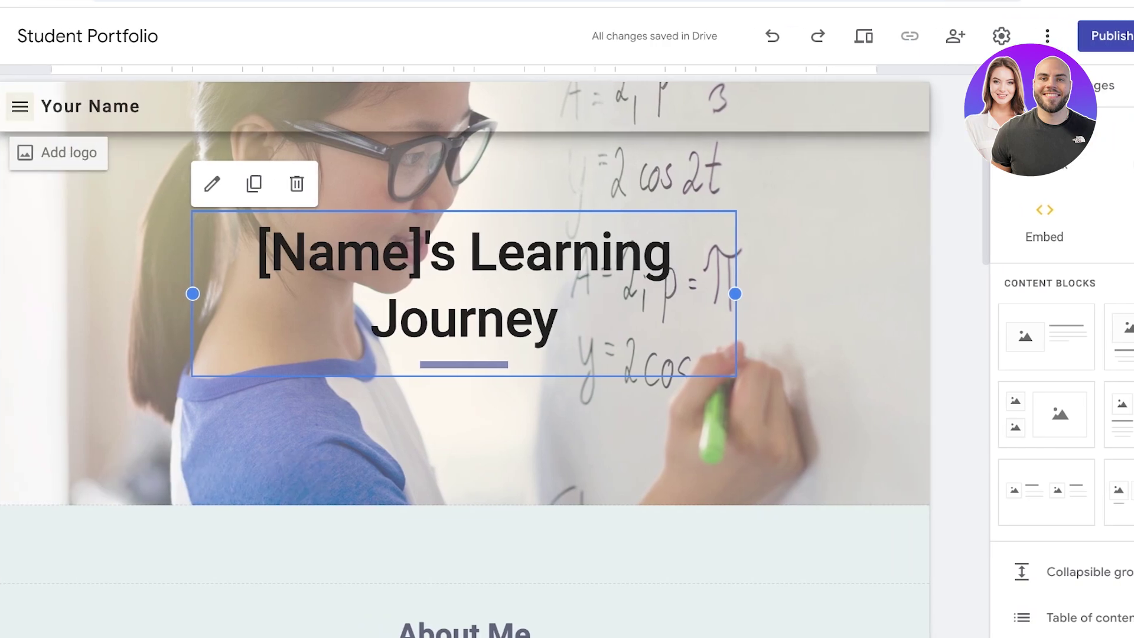
# Set the site's navigation mode to Top and the navigation color to White.
pyautogui.click(20, 106)
pyautogui.click(61, 106)
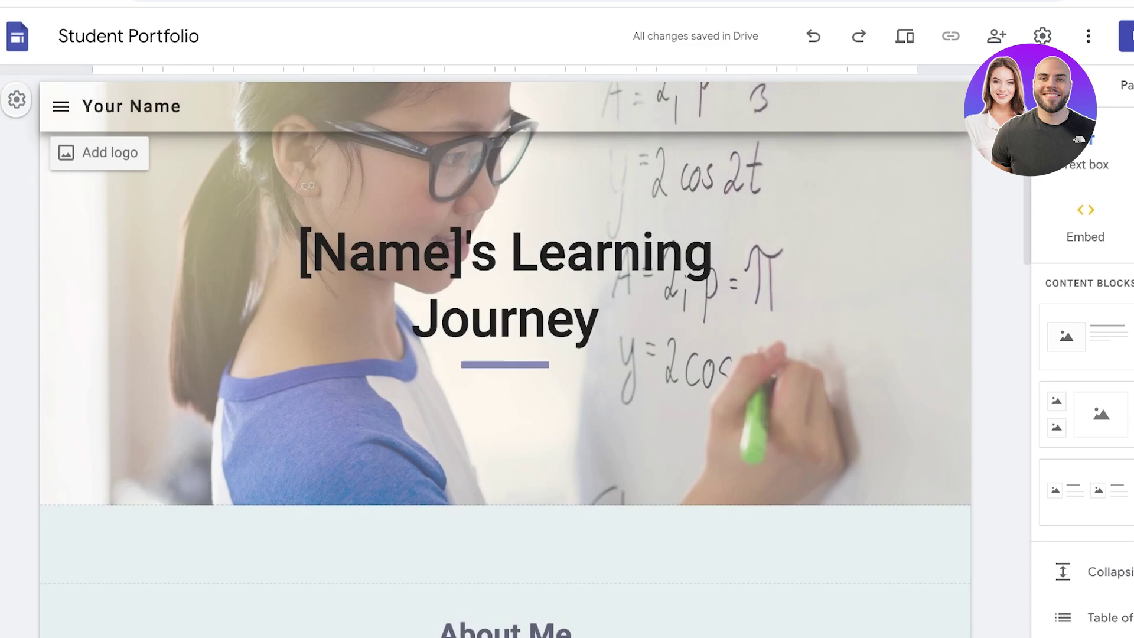
pyautogui.click(16, 100)
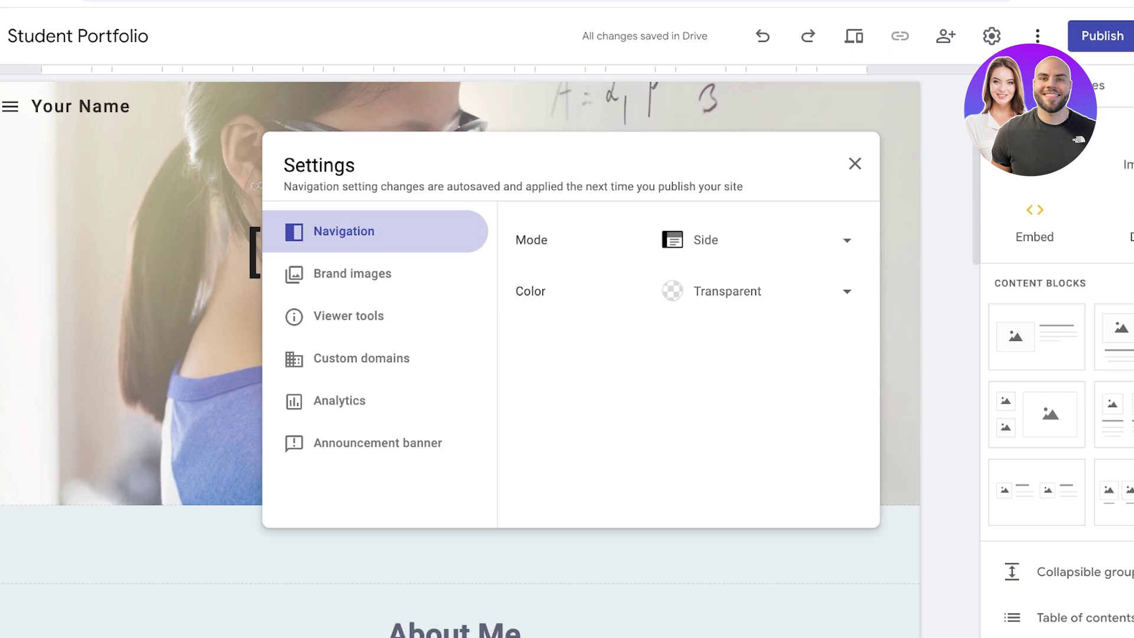
pyautogui.click(756, 240)
pyautogui.click(703, 195)
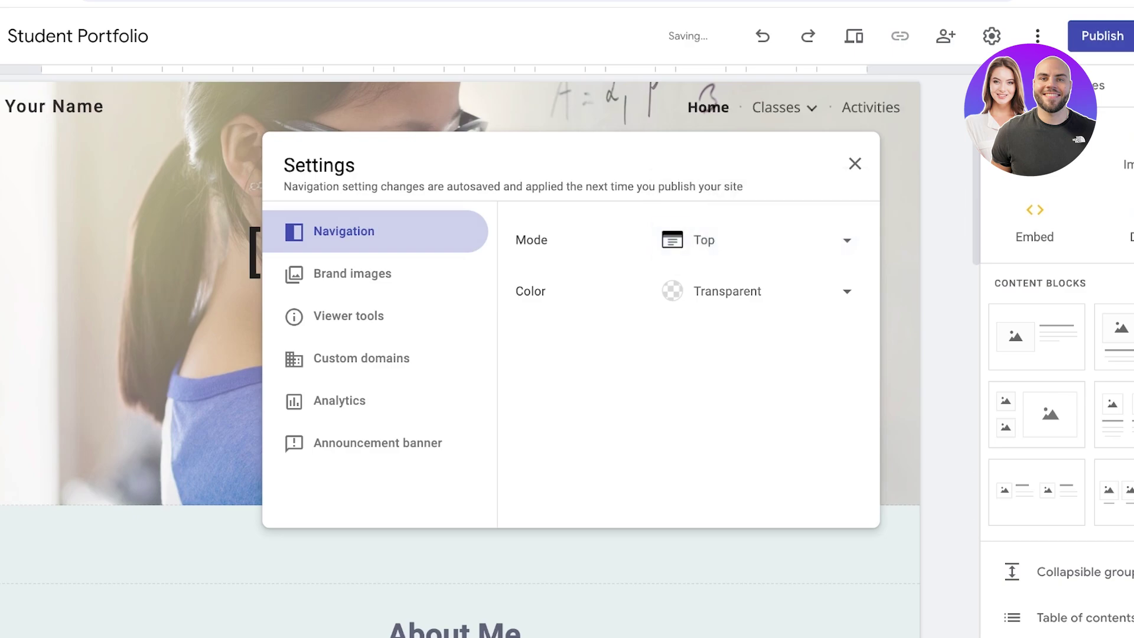
pyautogui.click(756, 291)
pyautogui.click(759, 333)
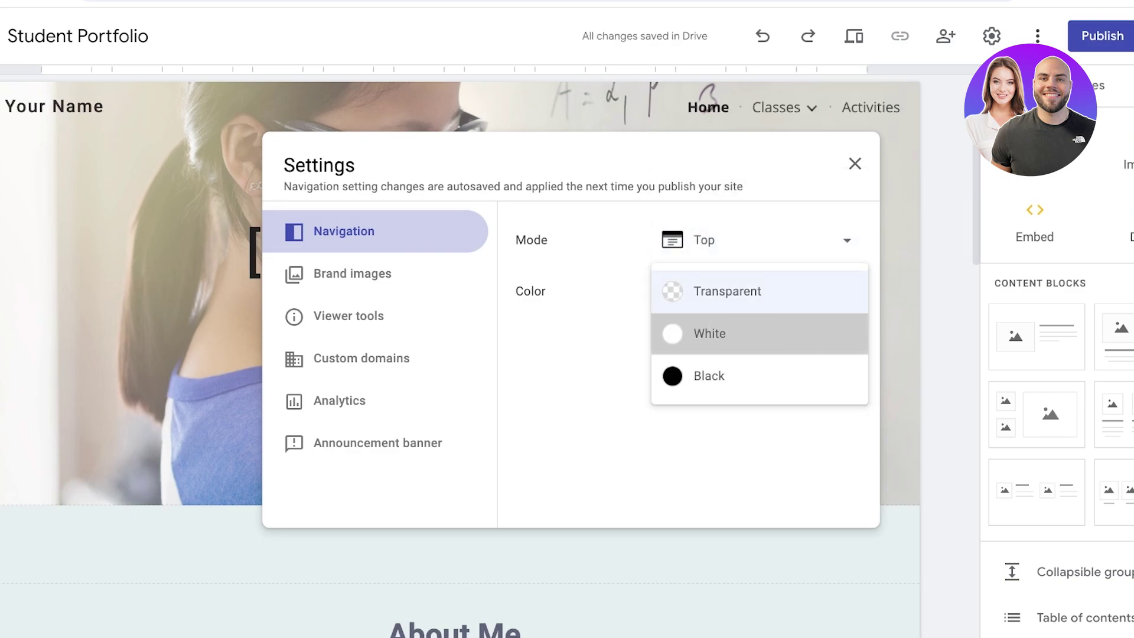
# Try the Side navigation mode, return the mode to Top and close the site settings.
pyautogui.click(756, 239)
pyautogui.click(756, 282)
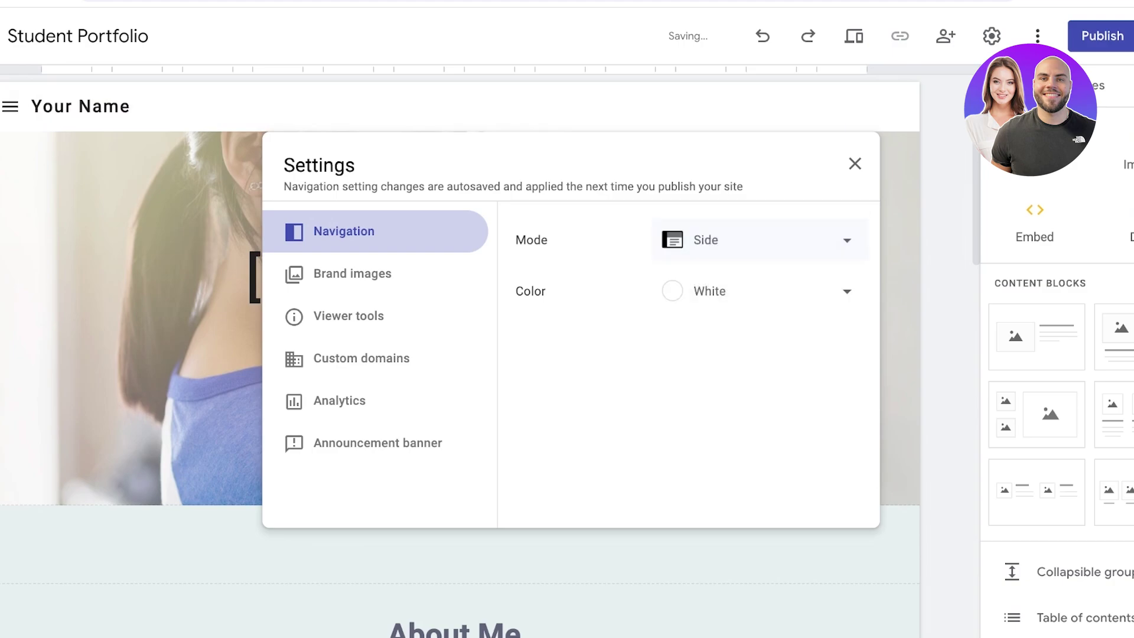
pyautogui.click(756, 239)
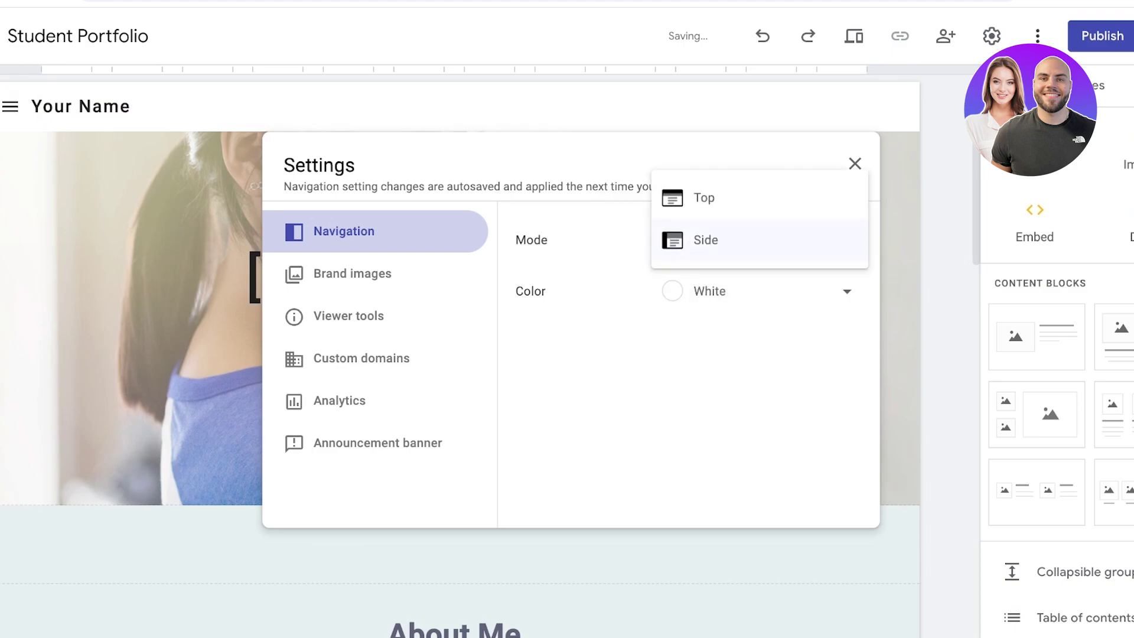
pyautogui.click(703, 198)
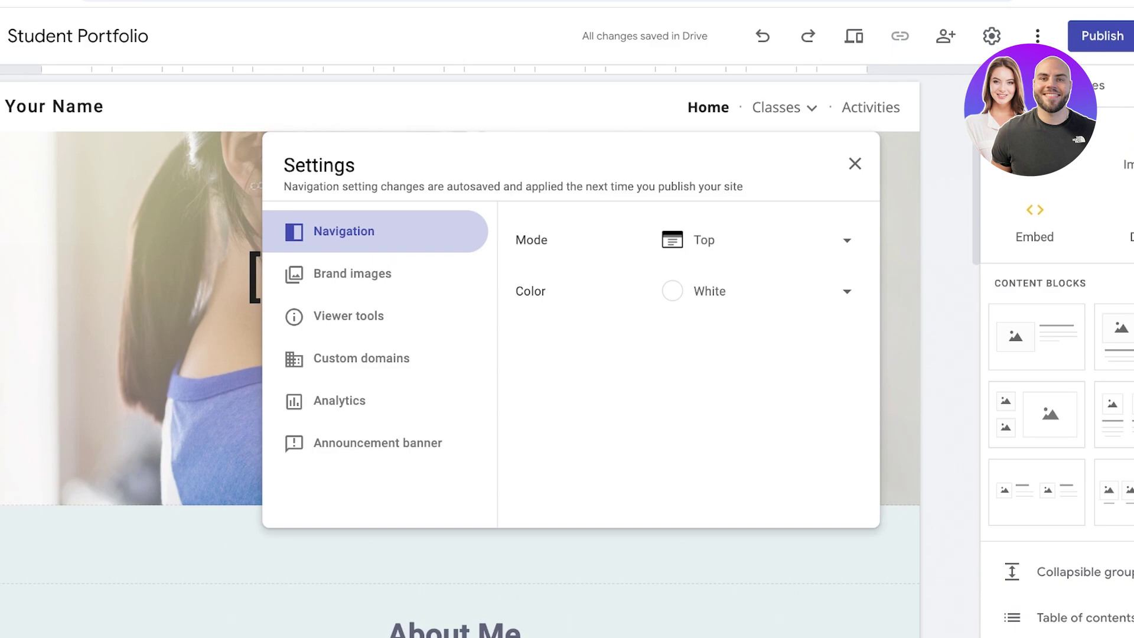
pyautogui.click(760, 240)
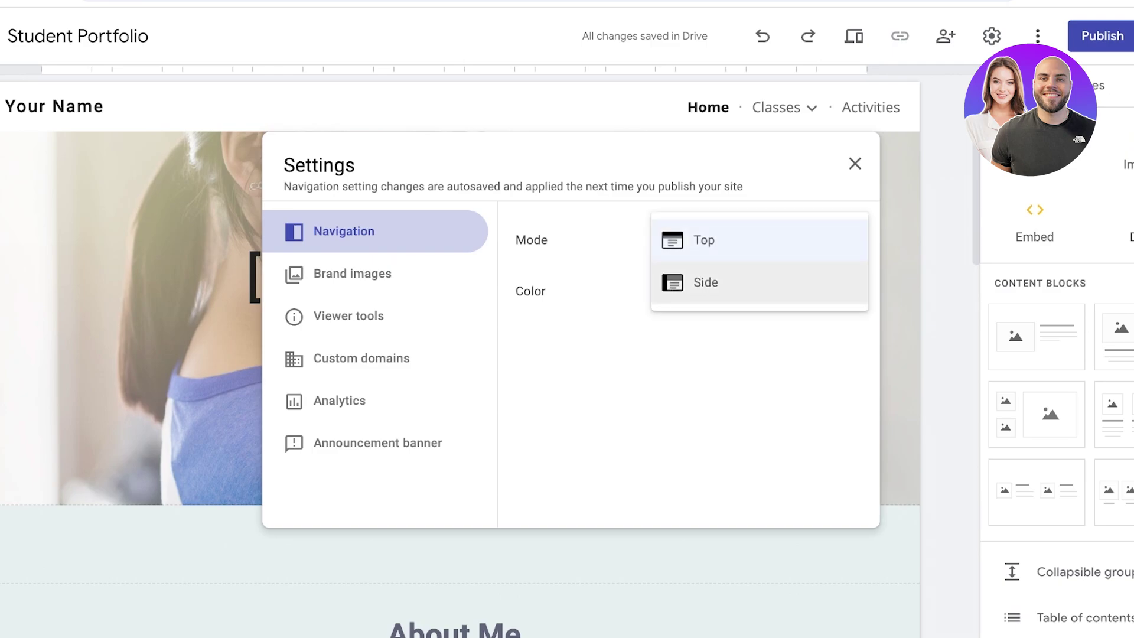
pyautogui.click(760, 240)
pyautogui.click(856, 164)
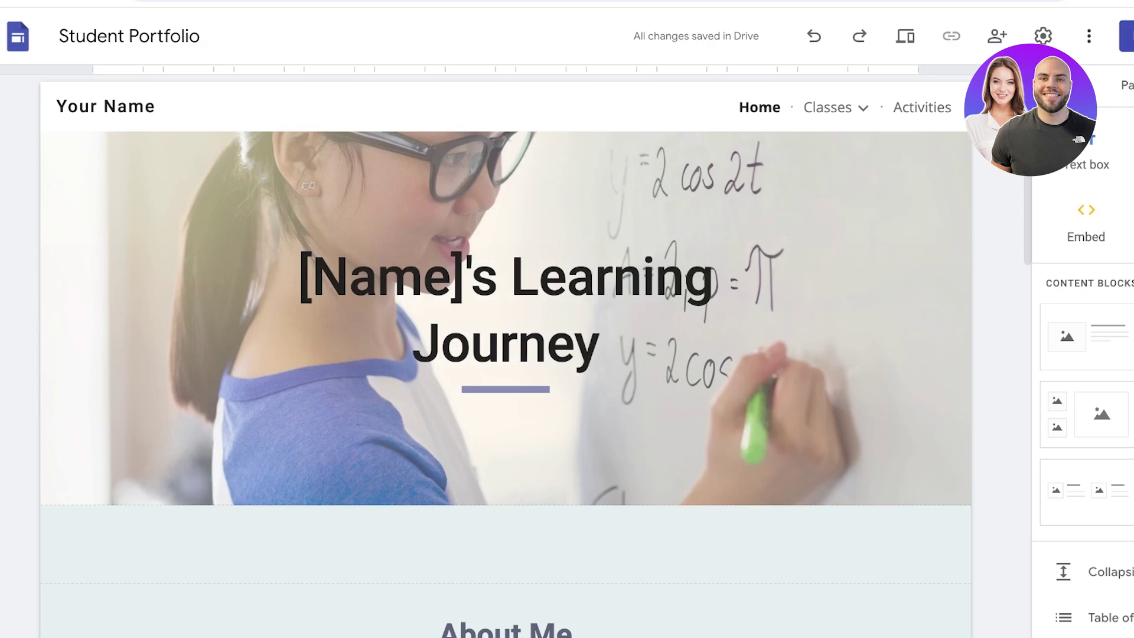
# Replace the placeholder site name in the header with the owner's first name.
pyautogui.tripleClick(129, 107)
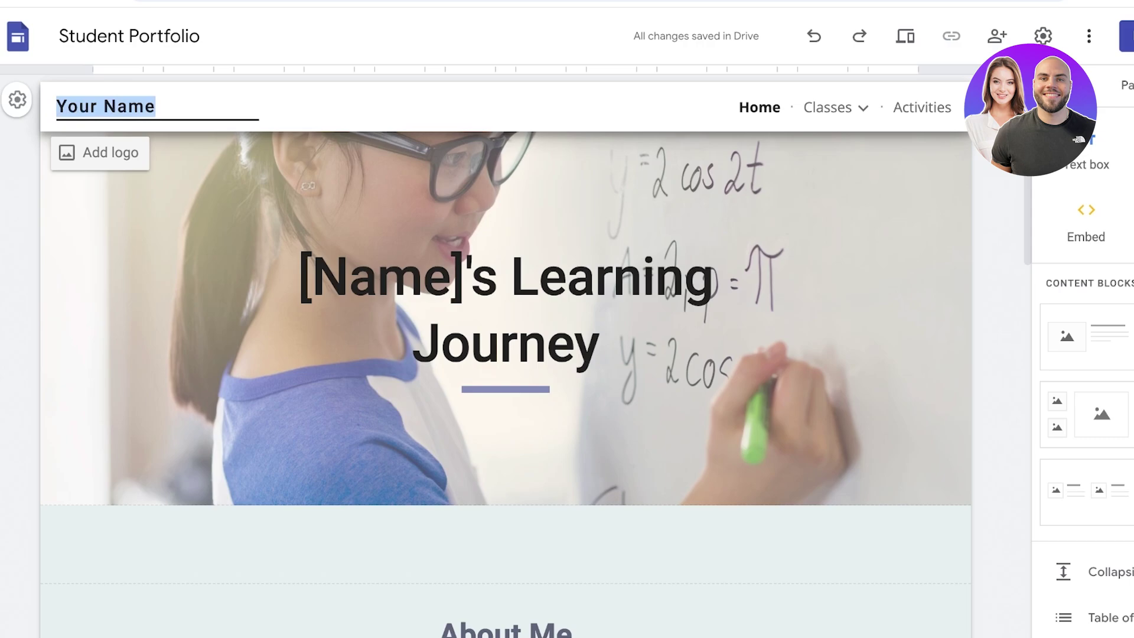
pyautogui.write('Lilys')
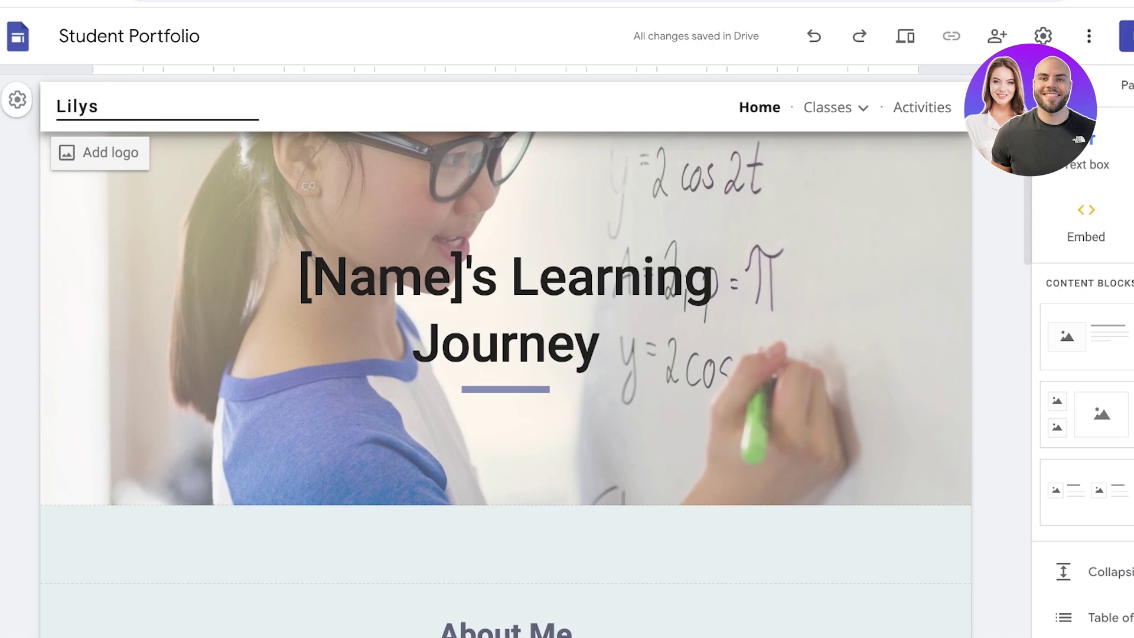
pyautogui.click(378, 195)
# Replace the home page banner title with the owner's first name followed by "Photography Portfolio".
pyautogui.tripleClick(506, 280)
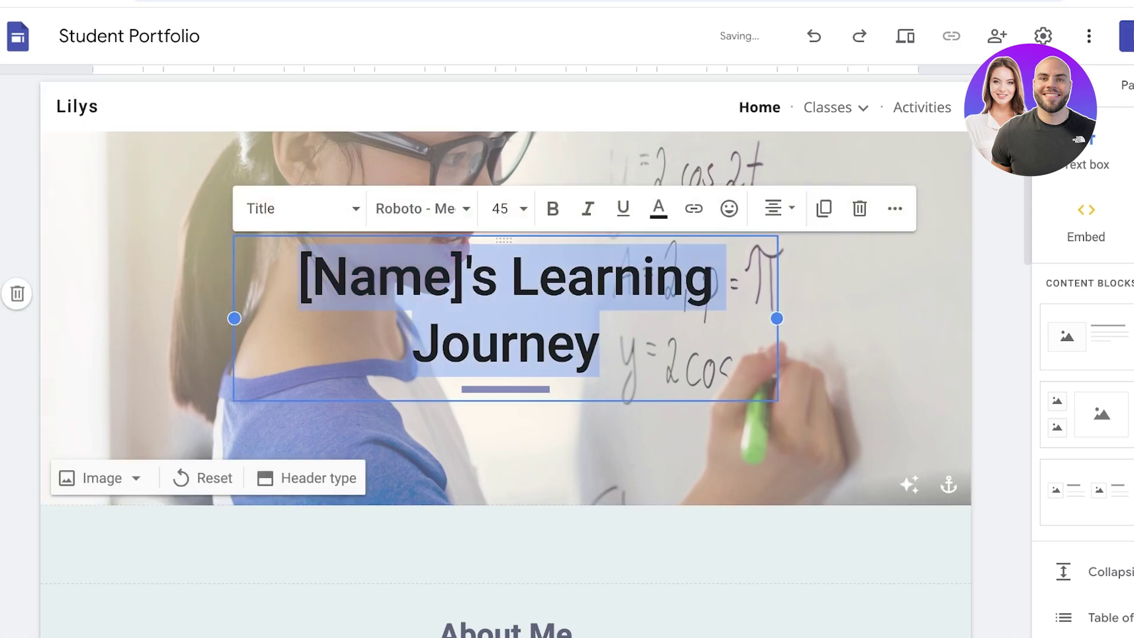
pyautogui.write('S')
pyautogui.press('BackSpace')
pyautogui.write('Lilys')
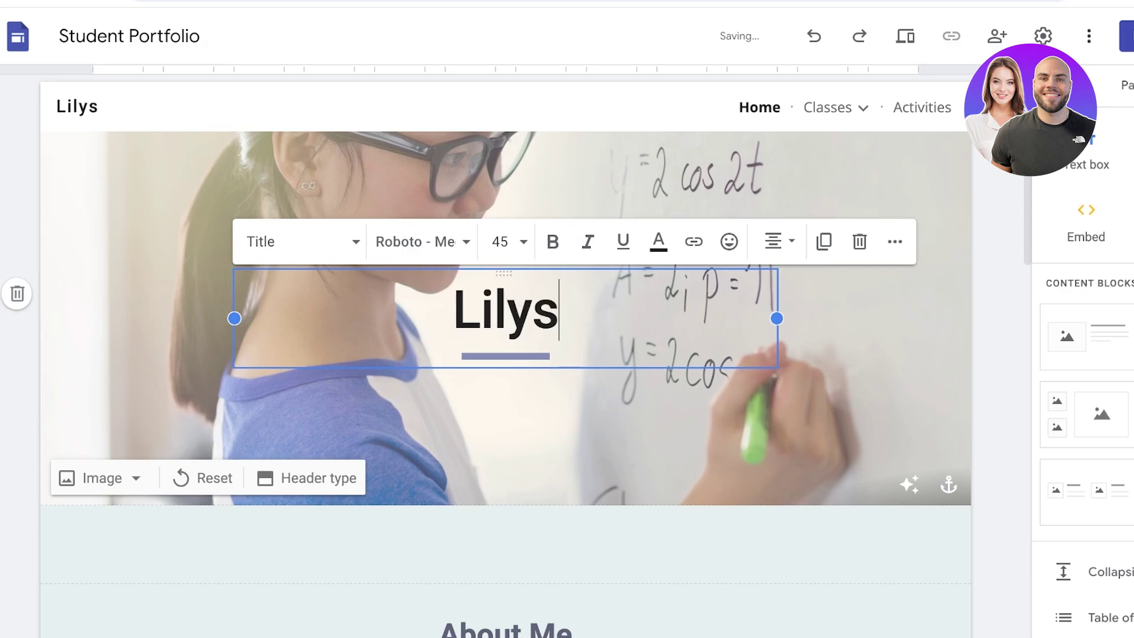
pyautogui.write(' Photography Po')
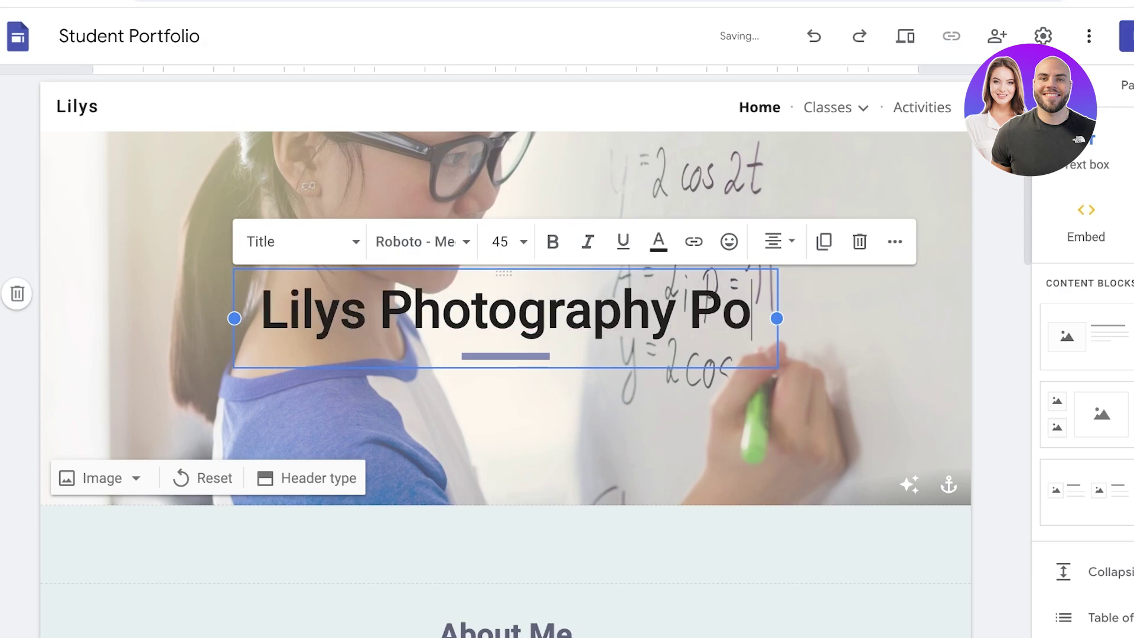
pyautogui.write('rtfolio')
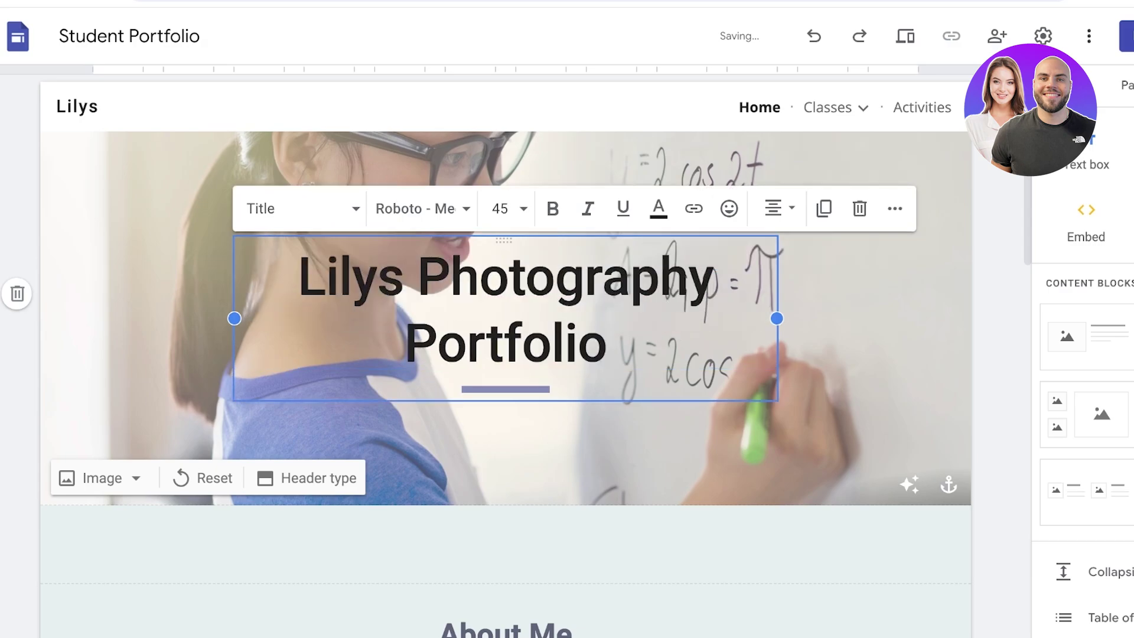
pyautogui.click(851, 307)
# Open the Classes page and show the list of the site's pages.
pyautogui.click(827, 107)
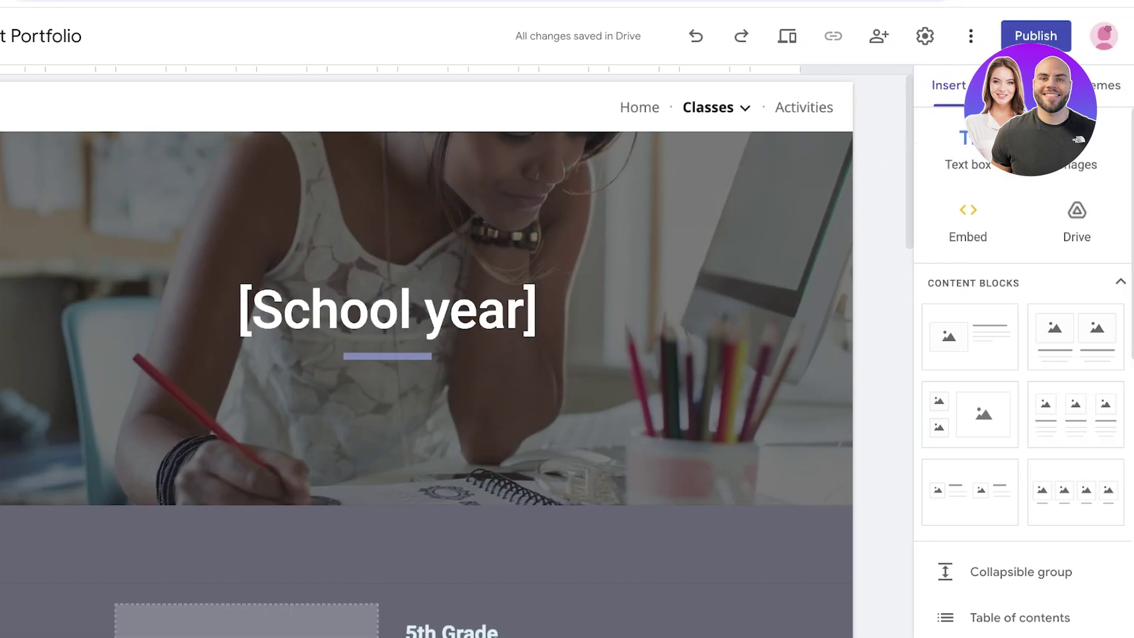
pyautogui.click(1127, 86)
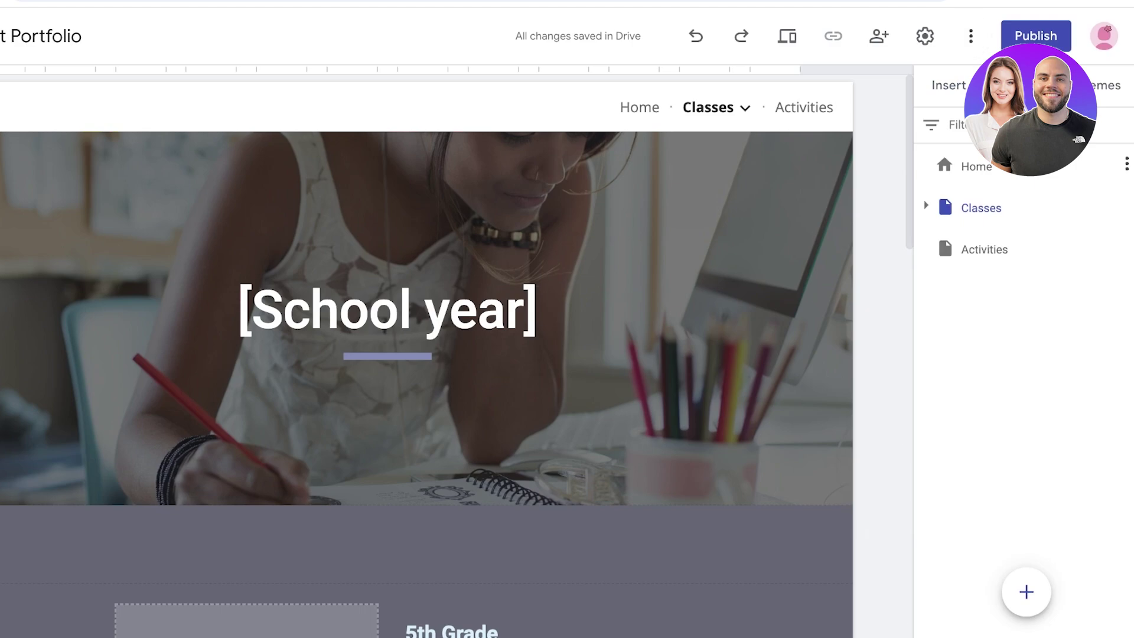
pyautogui.click(1127, 205)
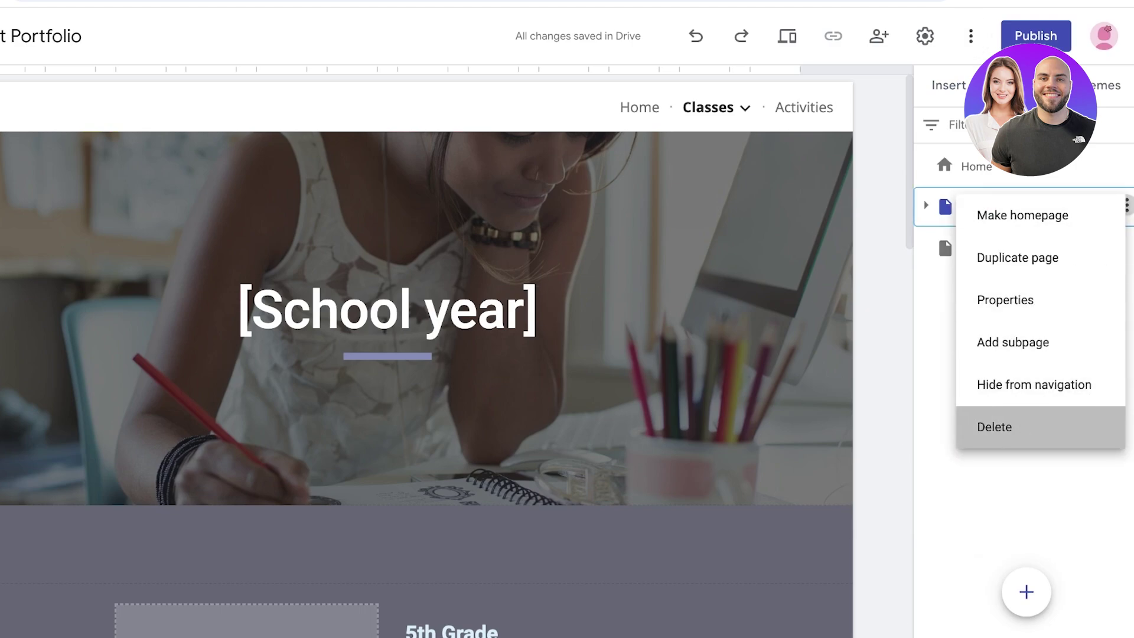
pyautogui.click(994, 427)
pyautogui.click(645, 349)
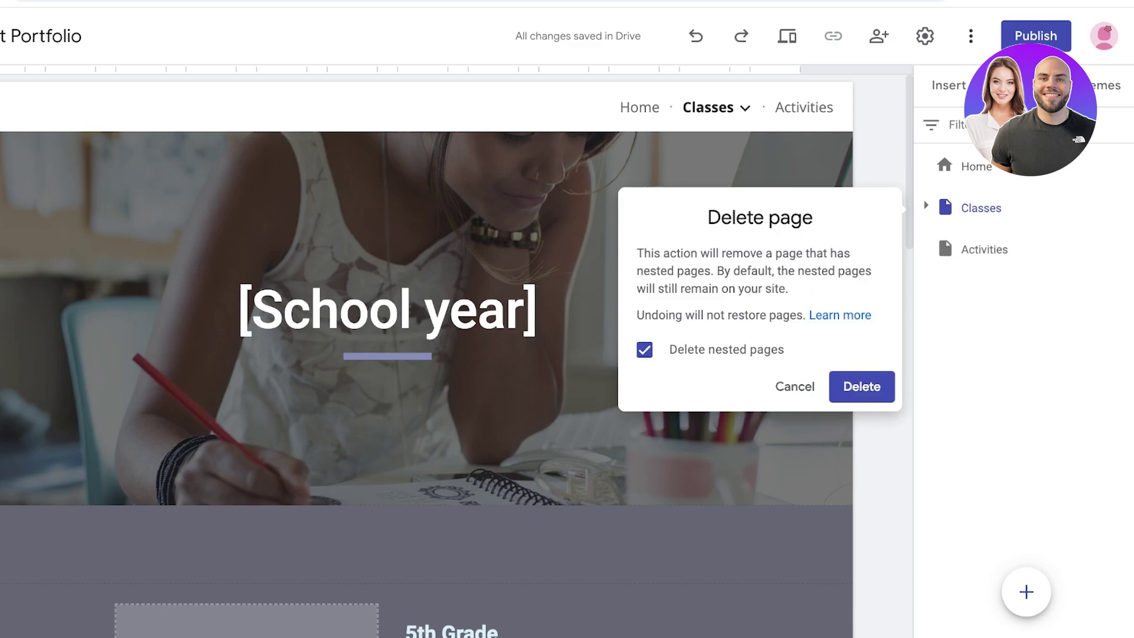
pyautogui.click(795, 387)
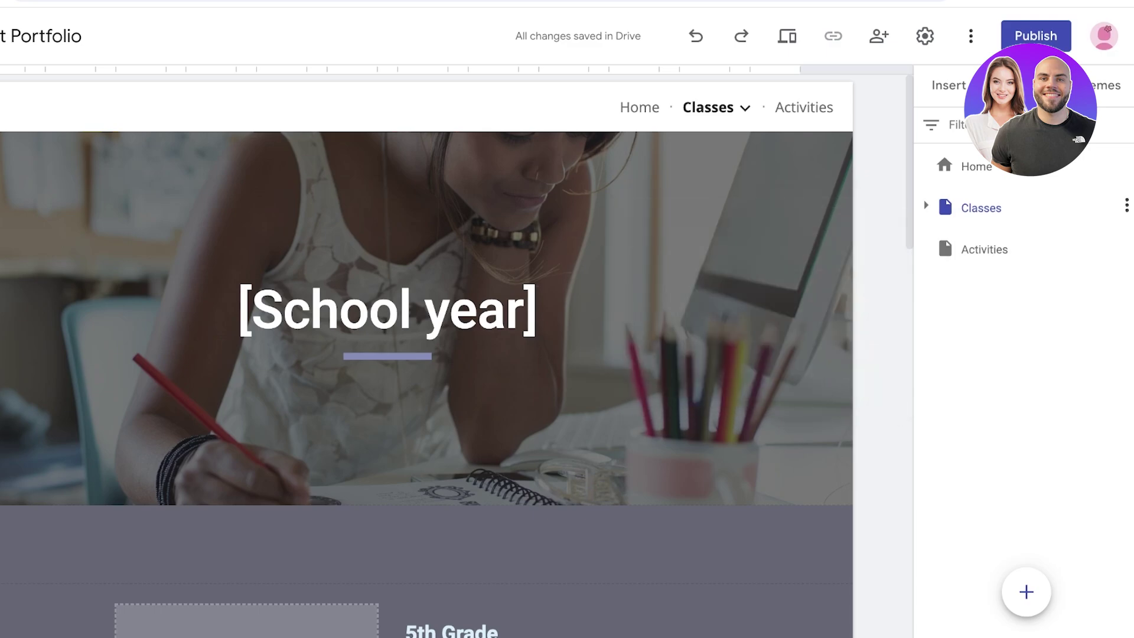
# Expand the Classes page in the page list and delete it, keeping its nested pages.
pyautogui.click(926, 206)
pyautogui.click(1126, 206)
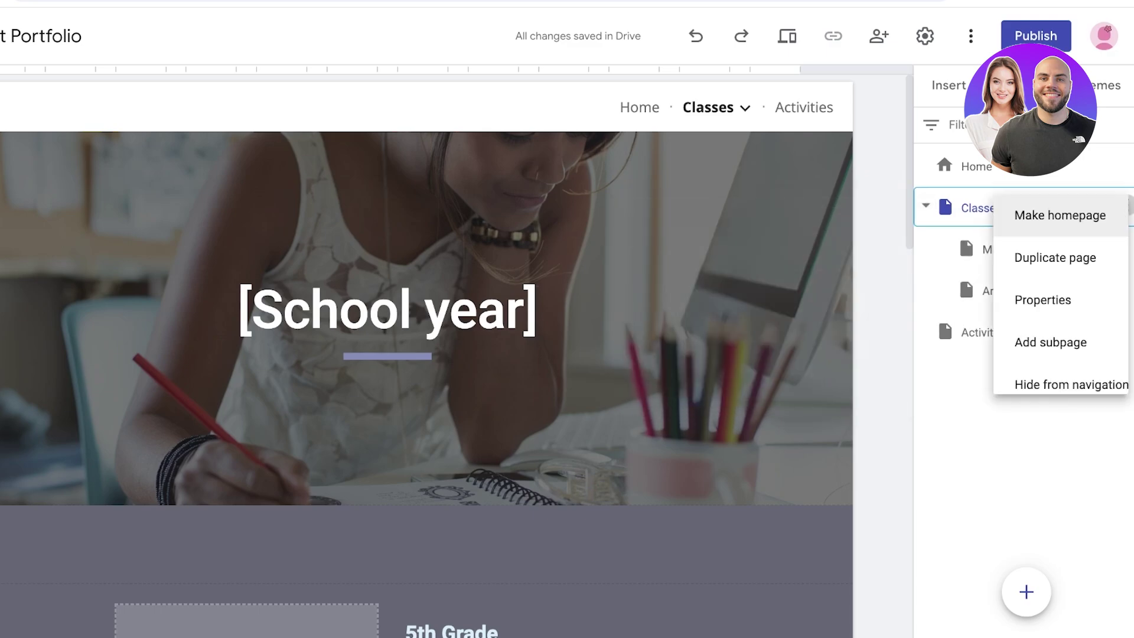
pyautogui.click(994, 426)
pyautogui.click(862, 386)
# Delete the Math, Art and Activities pages so that only the home page is left.
pyautogui.click(1127, 207)
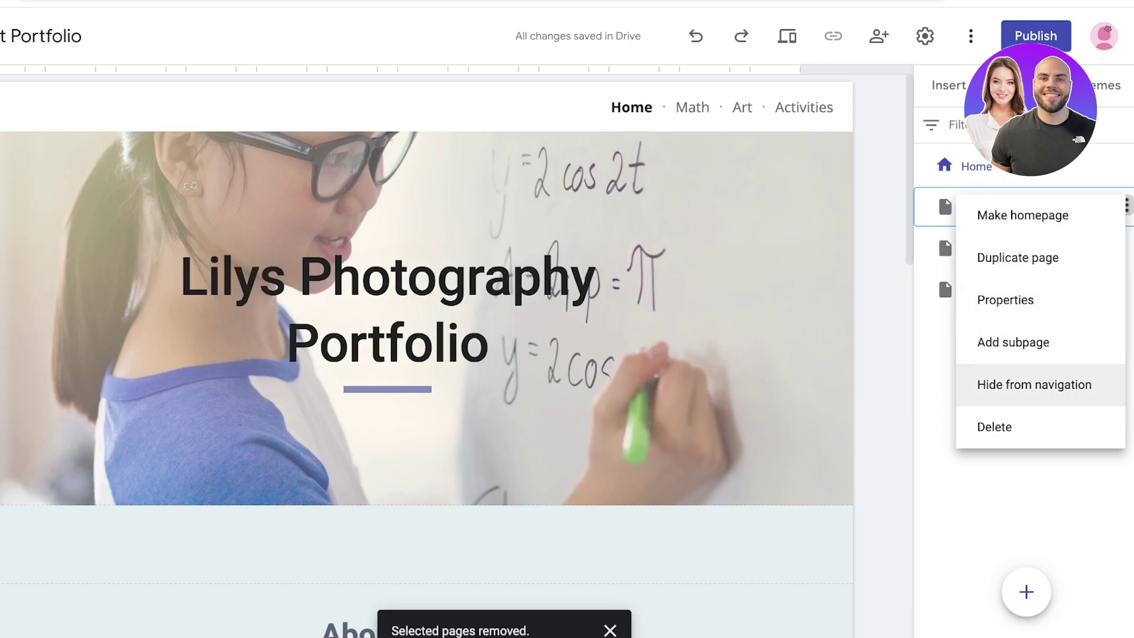
pyautogui.click(994, 426)
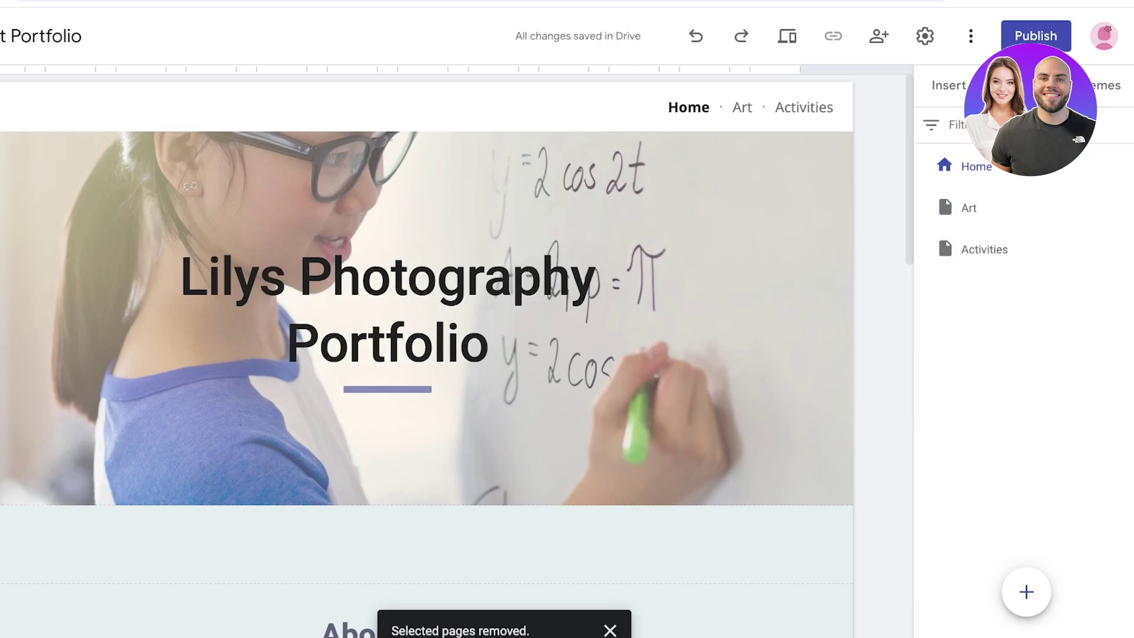
pyautogui.click(1127, 207)
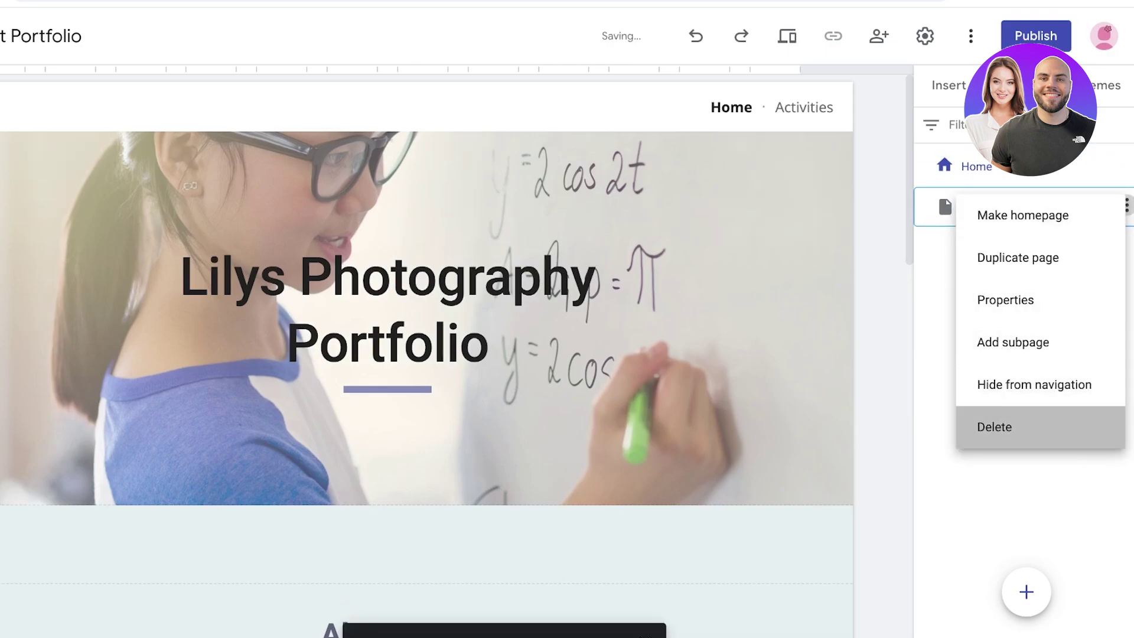
pyautogui.click(993, 427)
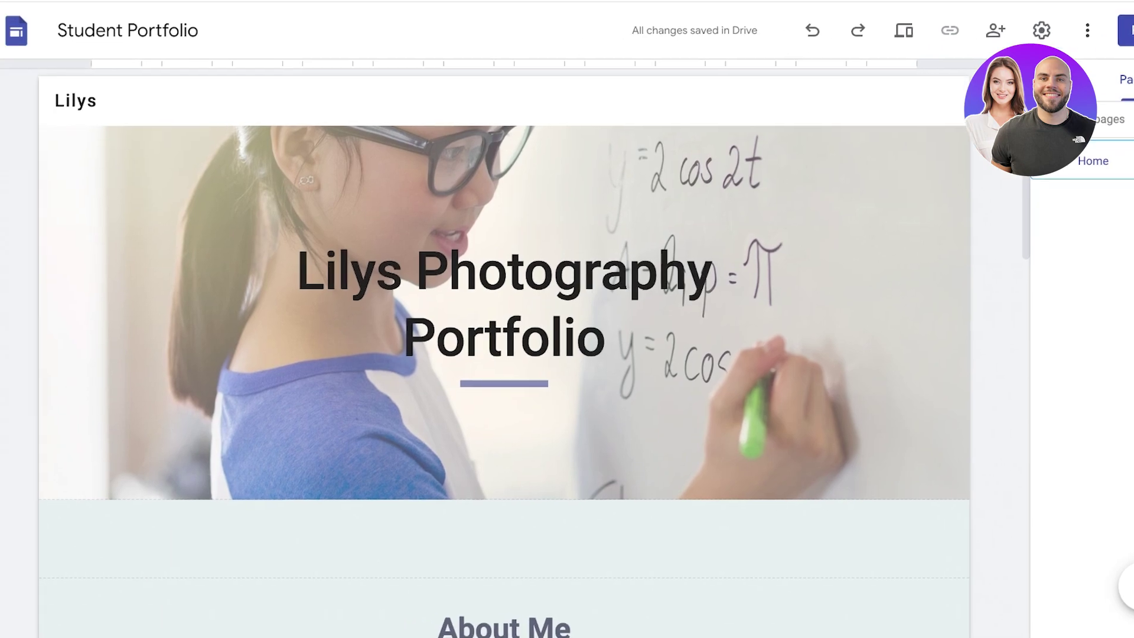
pyautogui.click(61, 100)
pyautogui.click(354, 201)
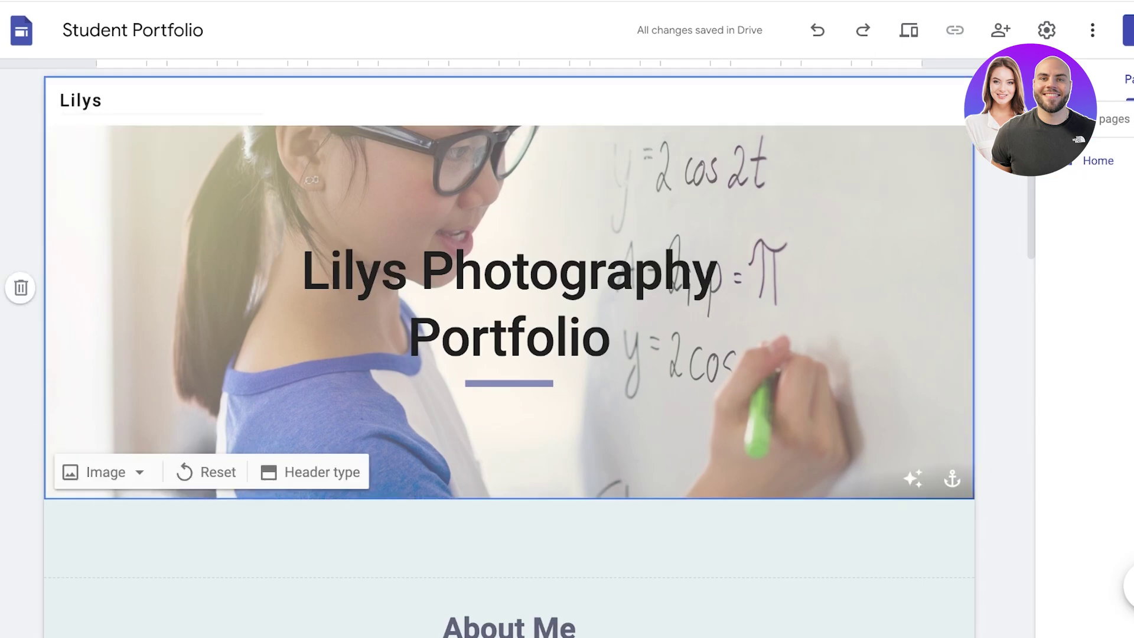
pyautogui.click(103, 100)
pyautogui.click(24, 178)
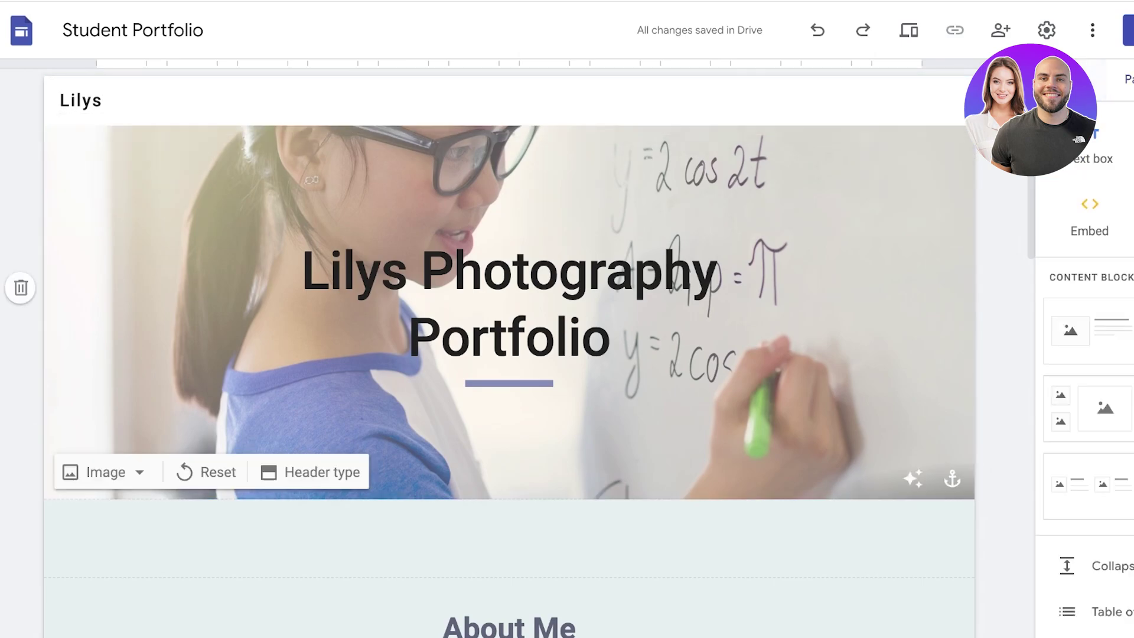
pyautogui.press('Escape')
pyautogui.press('Escape')
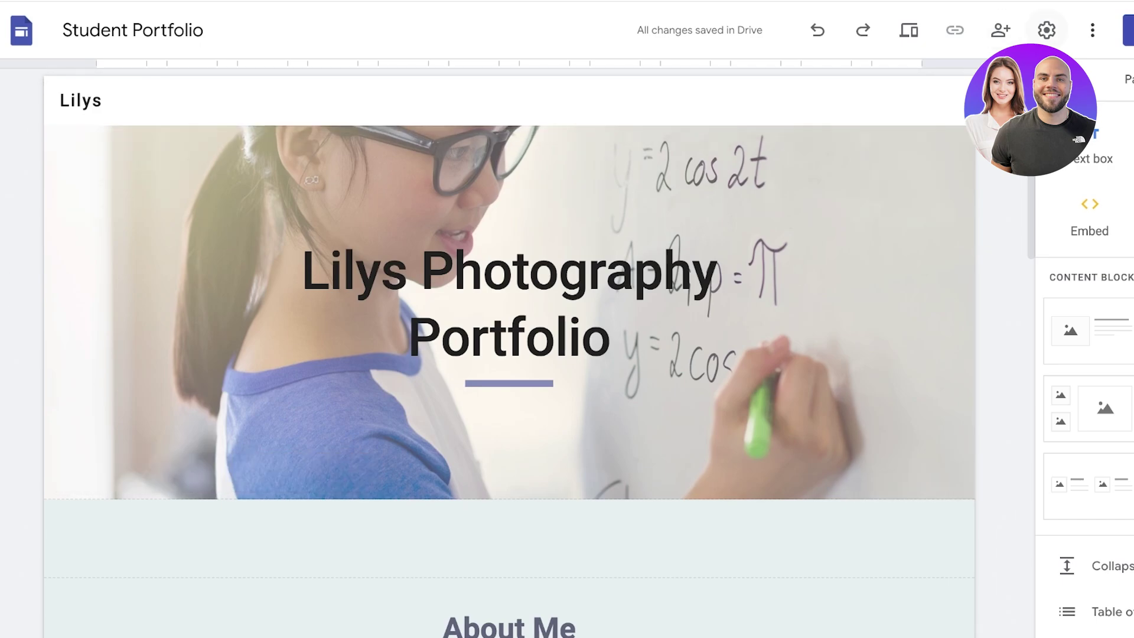
# Open the brand images section of the site settings.
pyautogui.click(1047, 30)
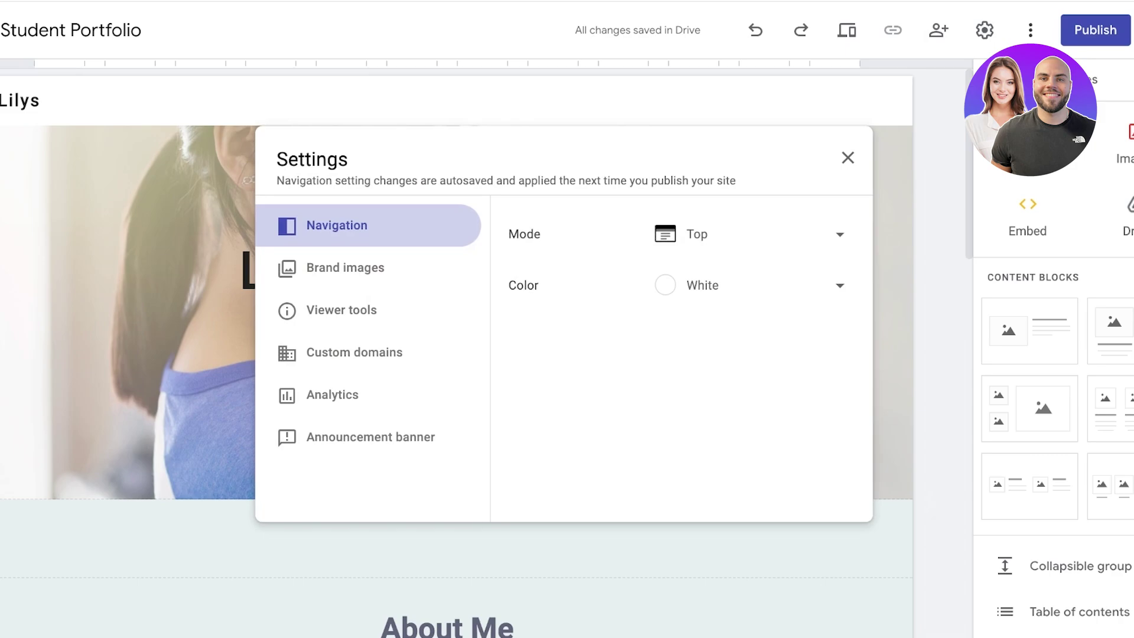
pyautogui.click(345, 267)
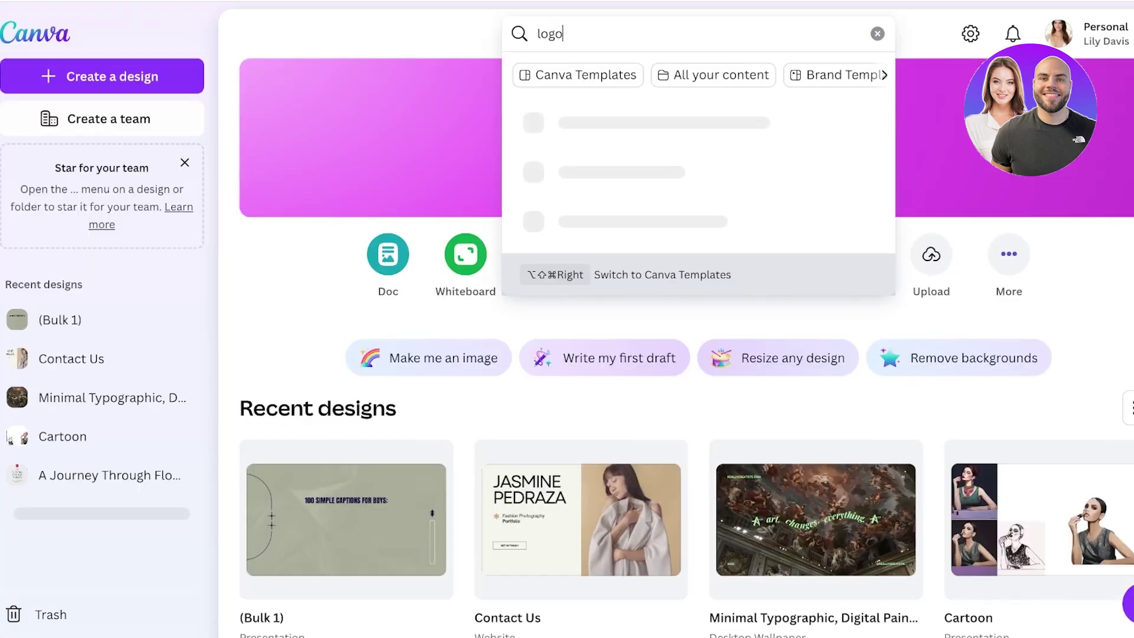
# Switch to Canva and search its templates for "logo".
pyautogui.press('Return')
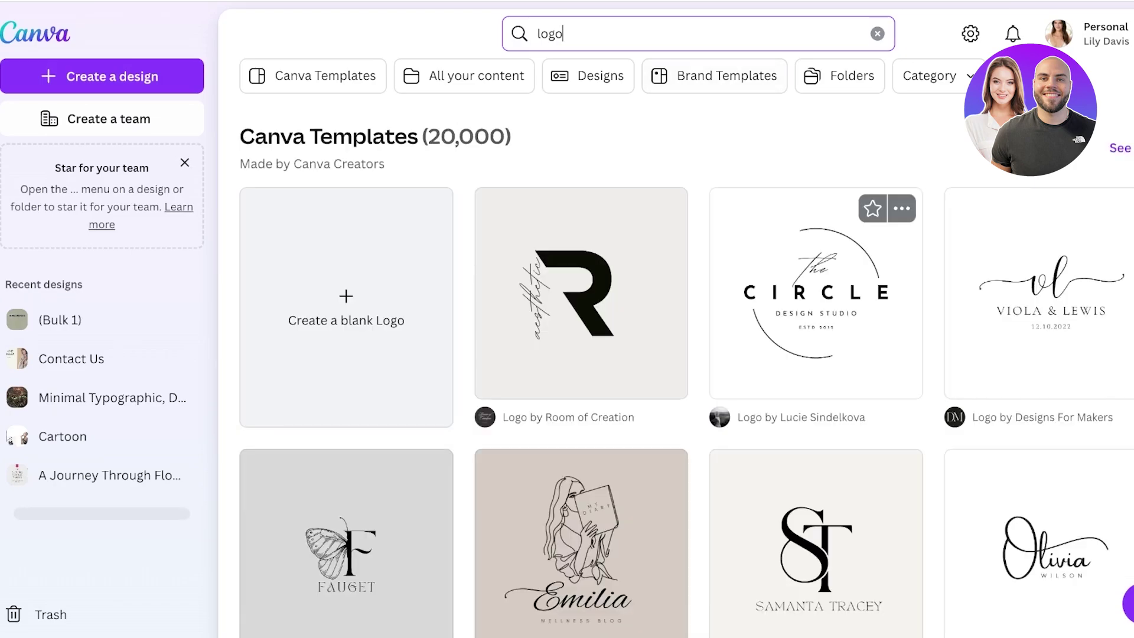
# Choose the FAUGET butterfly logo template from the results and open it for customization.
pyautogui.scroll(-5, 582, 295)
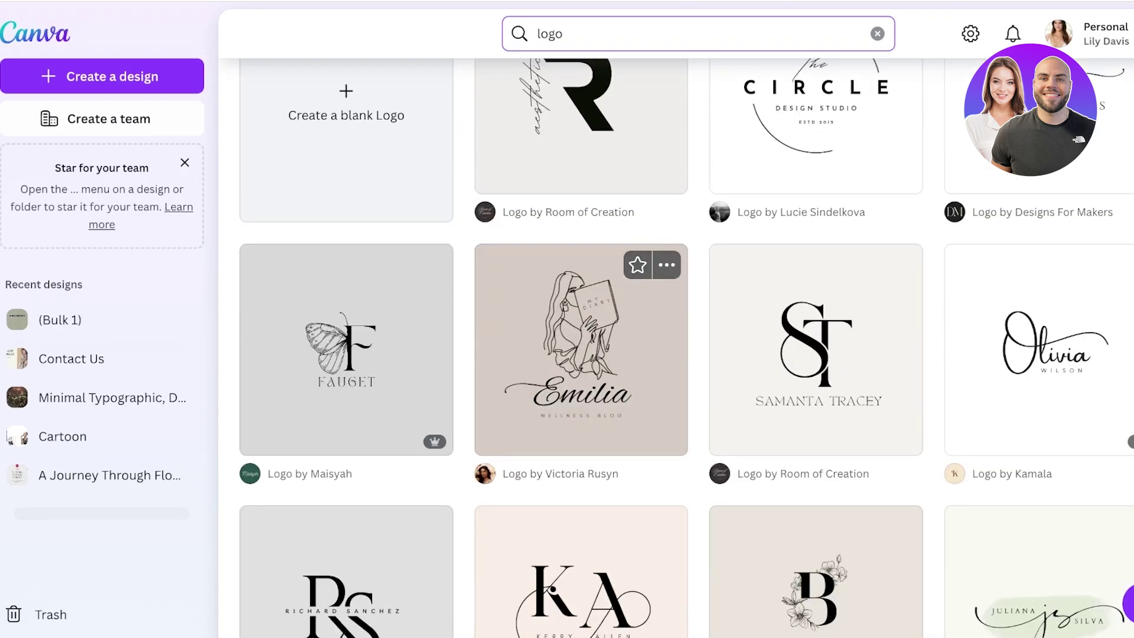
pyautogui.scroll(-3, 581, 266)
pyautogui.scroll(3, 581, 266)
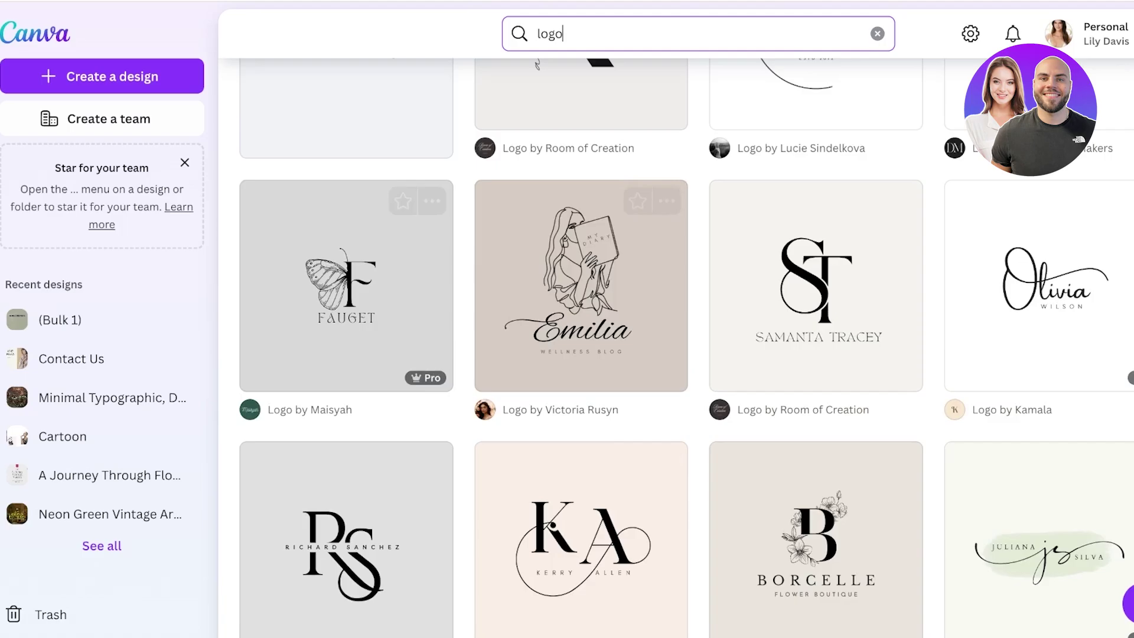
pyautogui.click(354, 248)
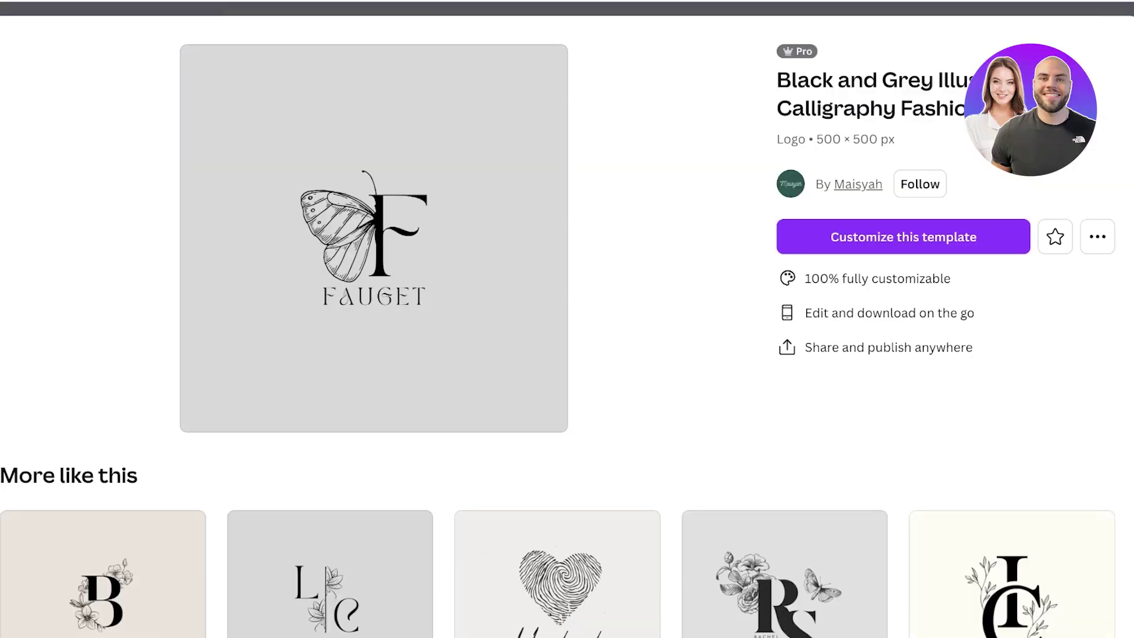
pyautogui.click(903, 237)
pyautogui.scroll(-3, 567, 319)
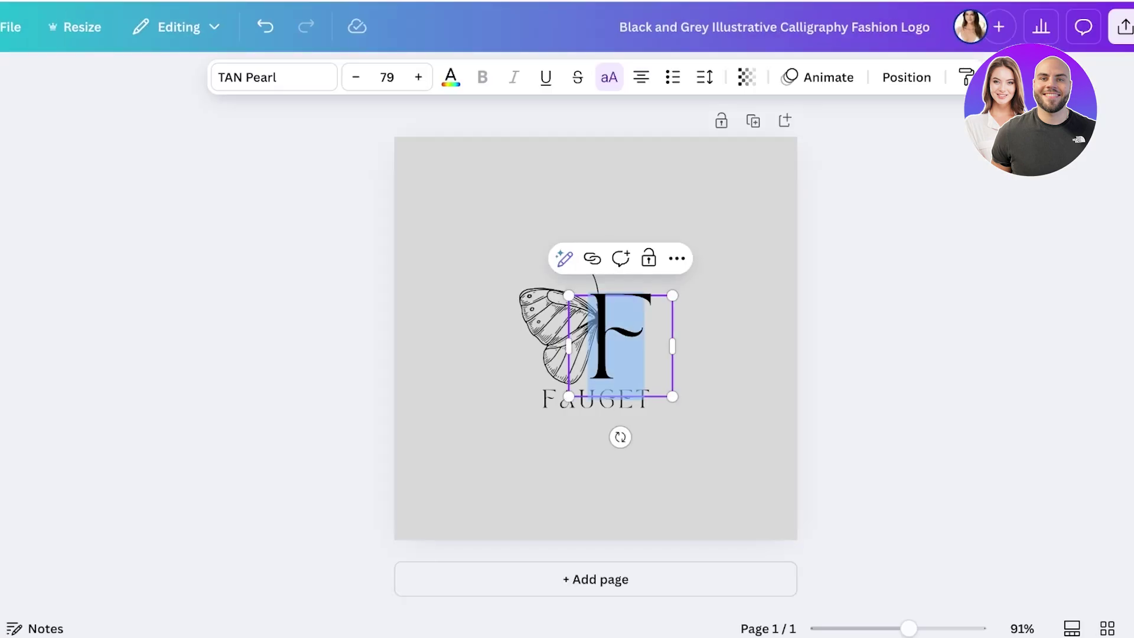
# Change the logo's large letter to "L" and the text beneath it to "LILYS".
pyautogui.write('L')
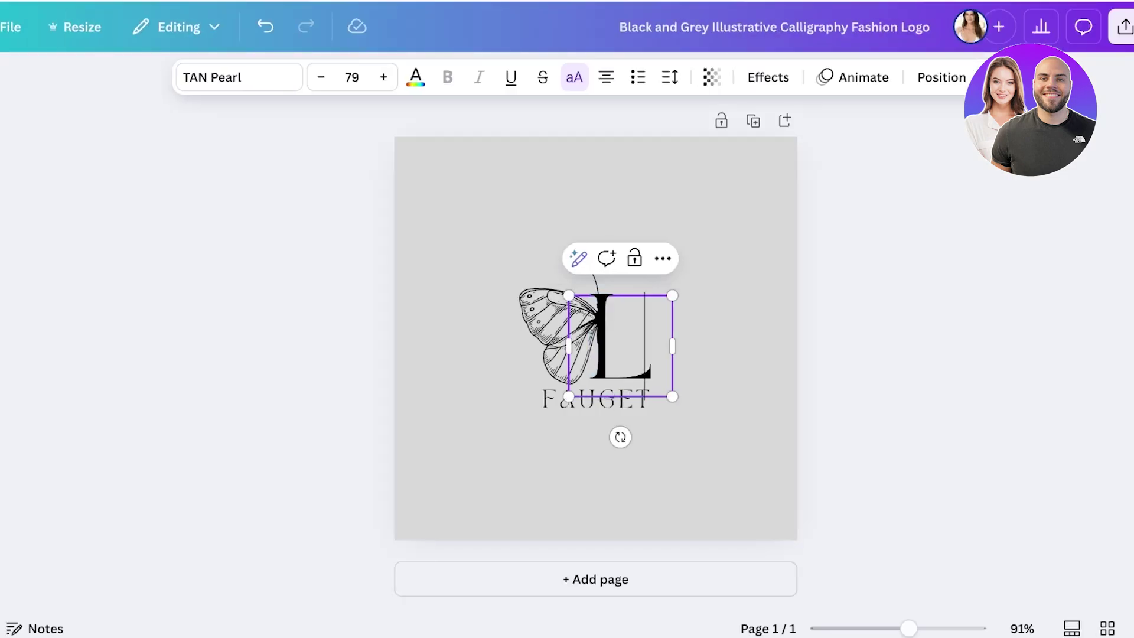
pyautogui.press('Escape')
pyautogui.doubleClick(596, 401)
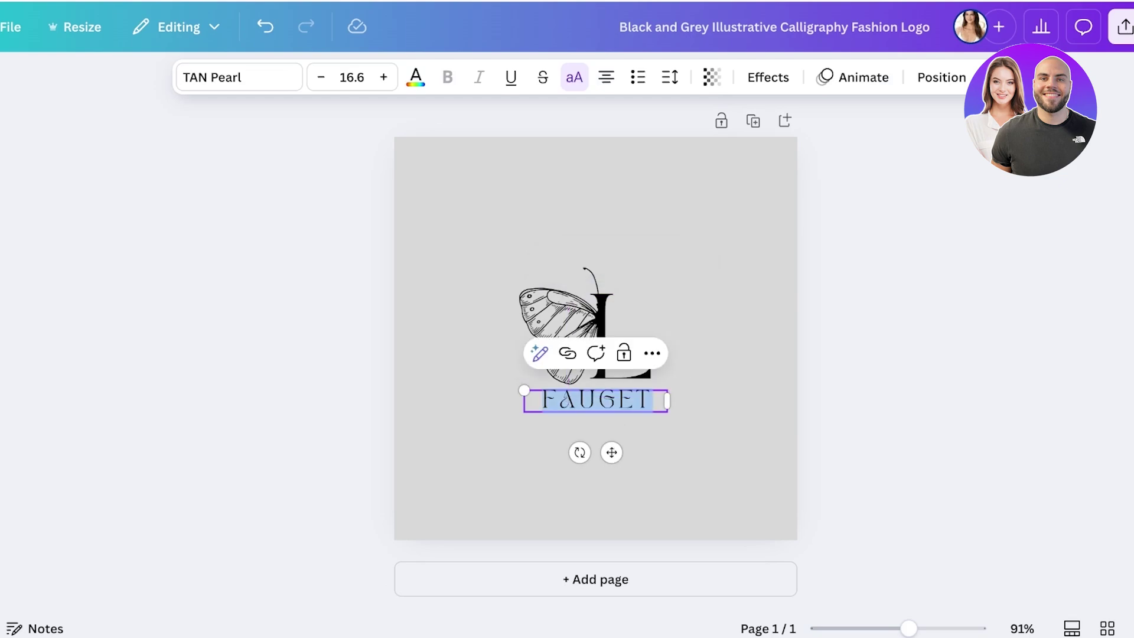
pyautogui.write('LILYS')
pyautogui.press('Escape')
pyautogui.press('Escape')
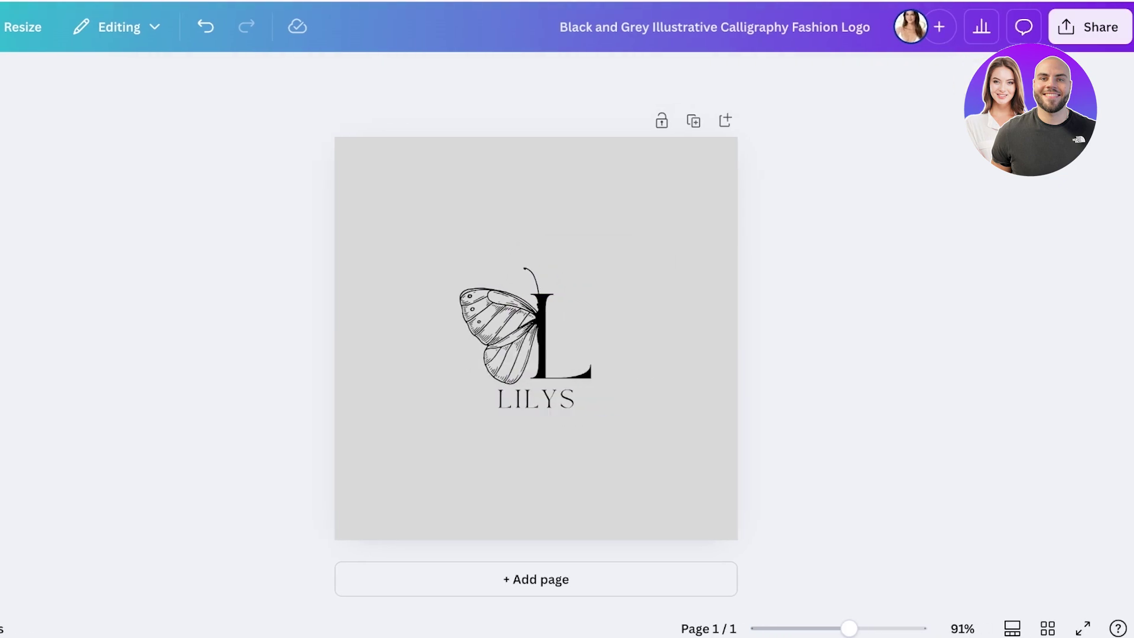
# Download the logo with its LILYS text as a PNG.
pyautogui.click(1090, 27)
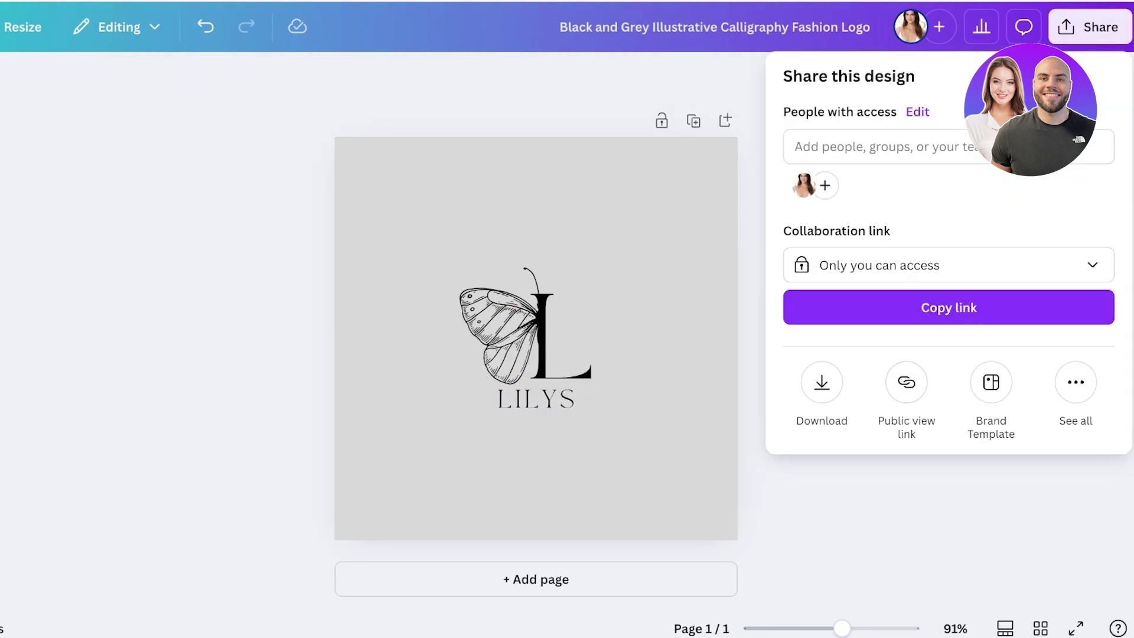
pyautogui.click(821, 382)
pyautogui.click(949, 424)
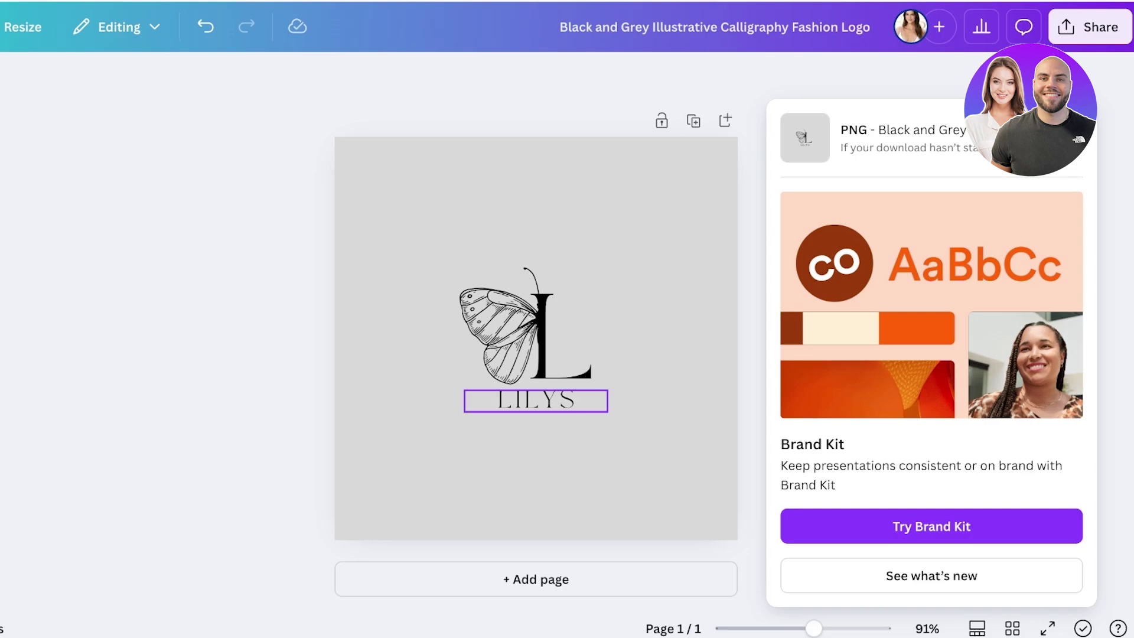
# Delete the LILYS text and download the logo as a PNG with transparent background at 0.75 size (375 × 375 px).
pyautogui.click(536, 401)
pyautogui.click(578, 353)
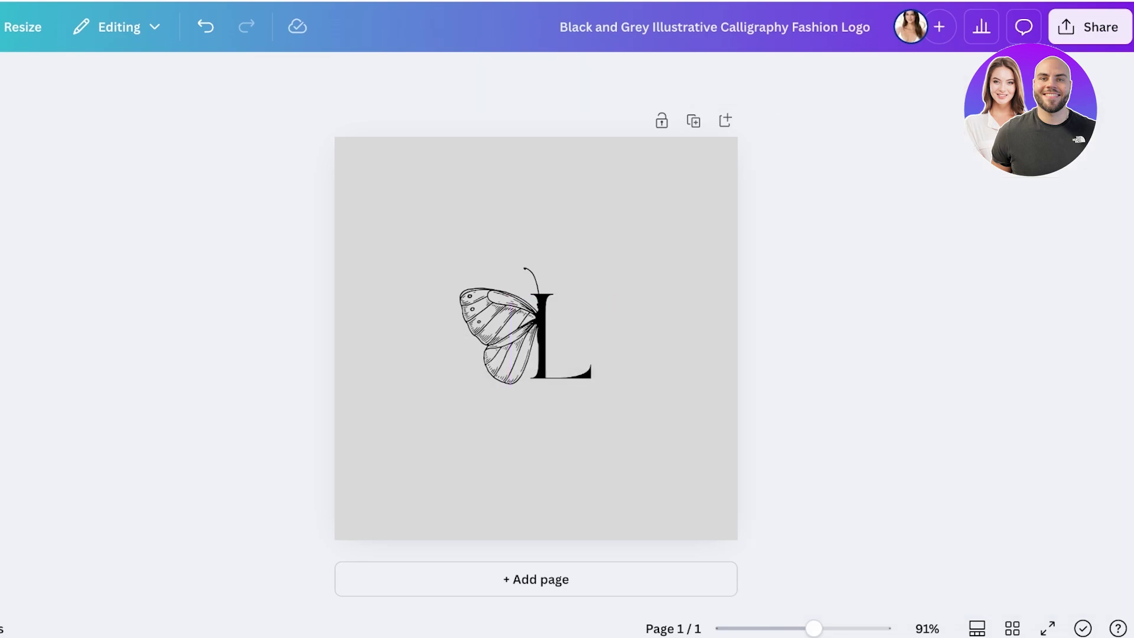
pyautogui.click(1089, 27)
pyautogui.click(822, 382)
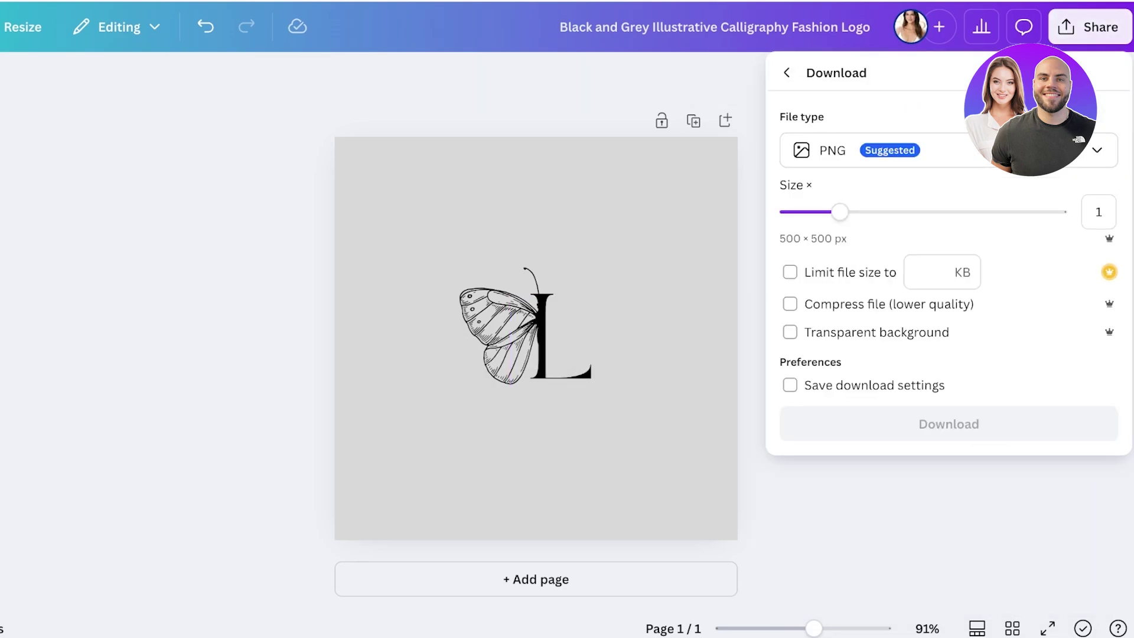
pyautogui.click(789, 332)
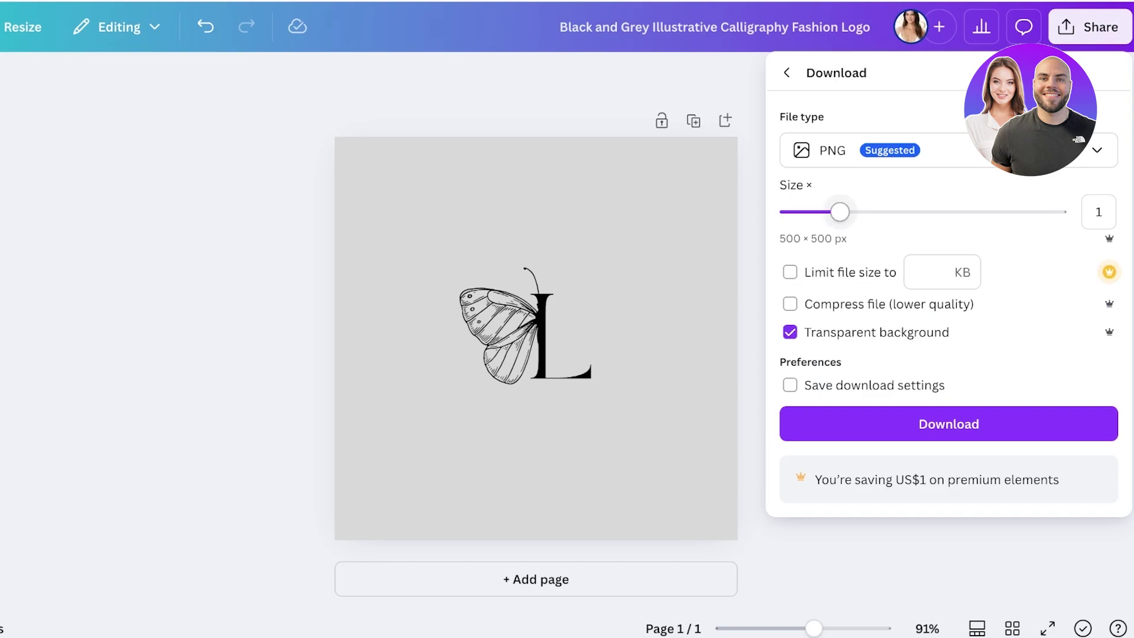
pyautogui.moveTo(839, 212); pyautogui.dragTo(814, 211)
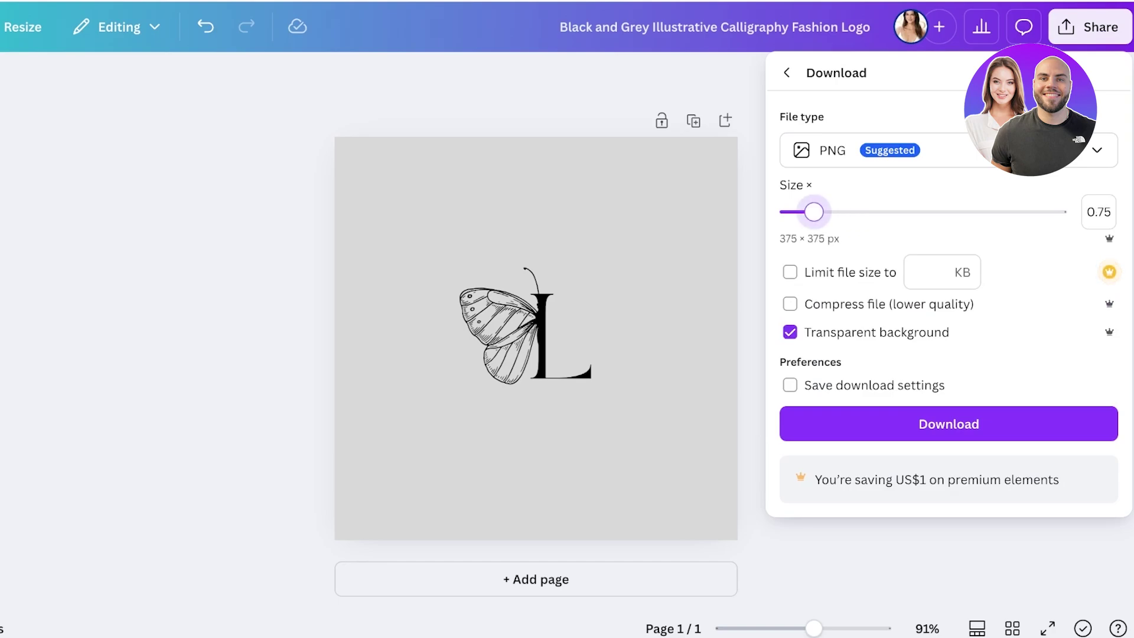
pyautogui.click(948, 424)
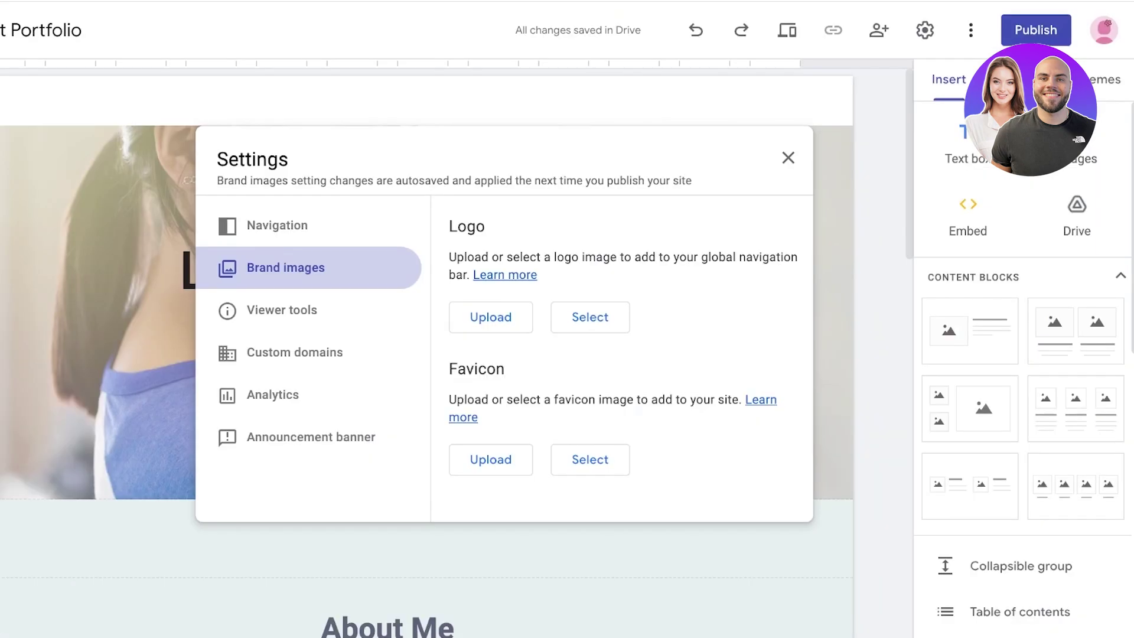
# Back in Google Sites, upload the butterfly logo image as both the site logo and the favicon, and close the settings.
pyautogui.click(491, 317)
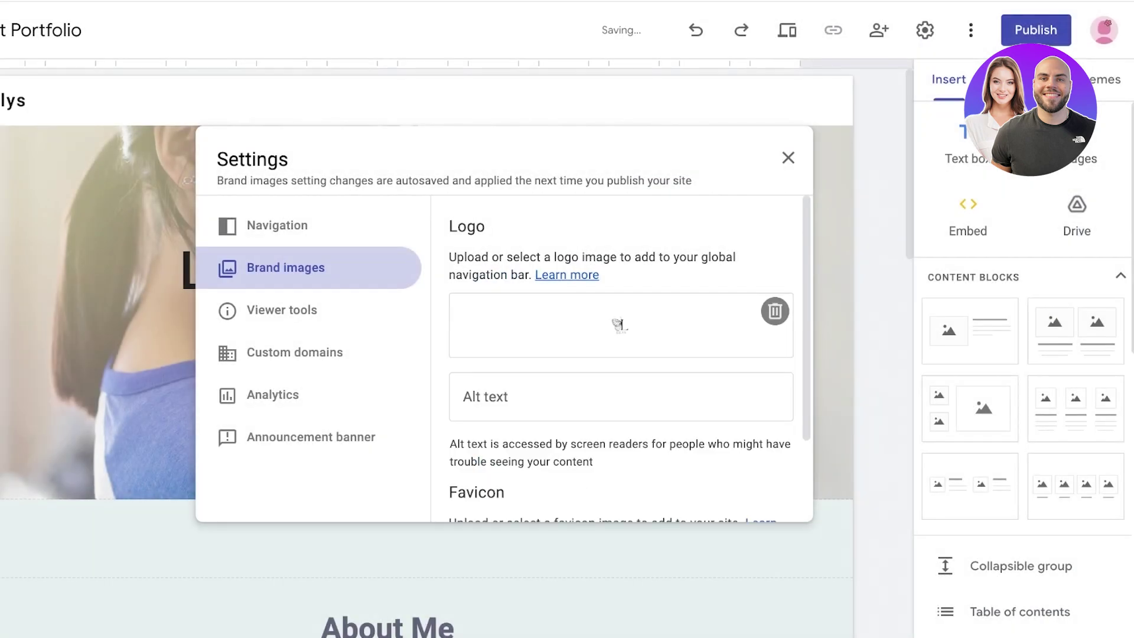
pyautogui.scroll(-2, 622, 359)
pyautogui.click(491, 485)
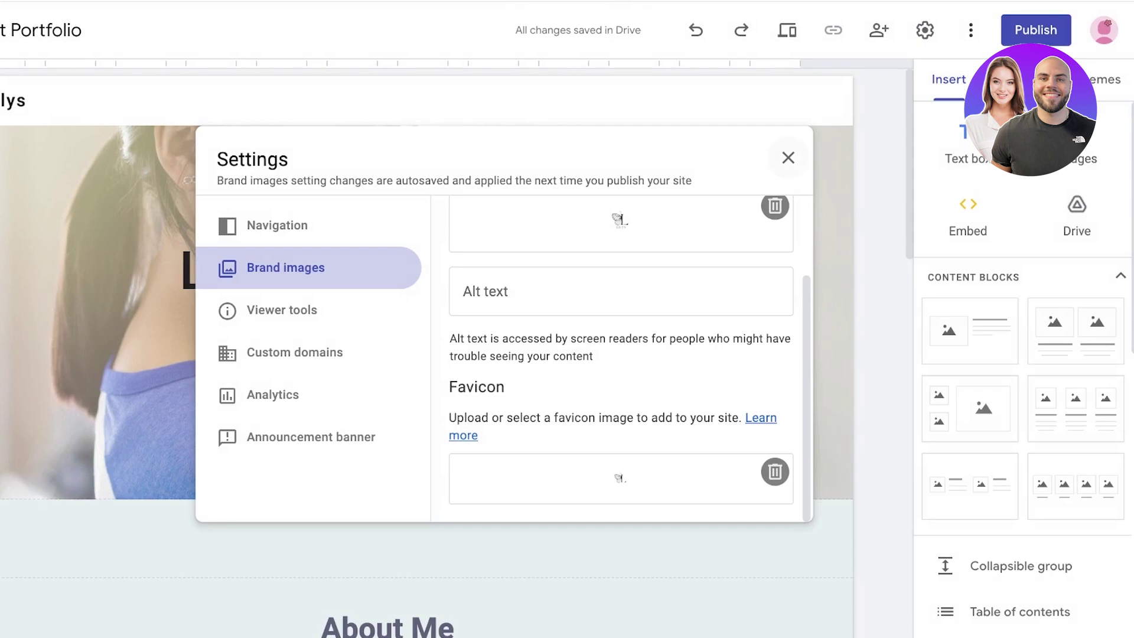
pyautogui.click(788, 157)
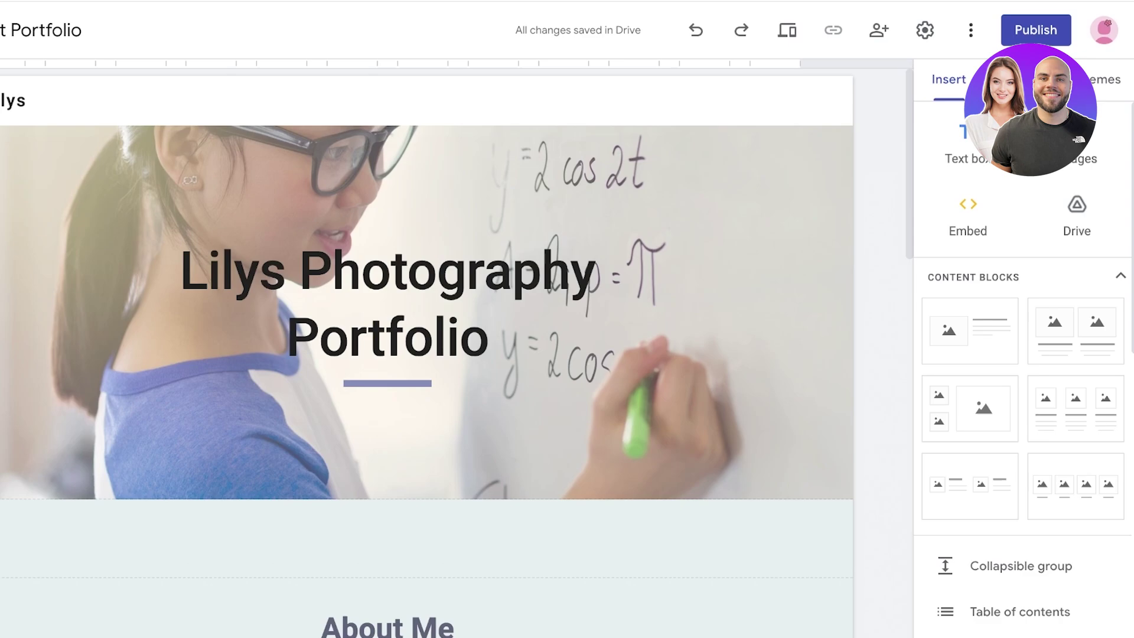
# Insert a collapsible group between the banner and the About Me section and enter "Photography Styles" as its heading.
pyautogui.scroll(-3, 1021, 384)
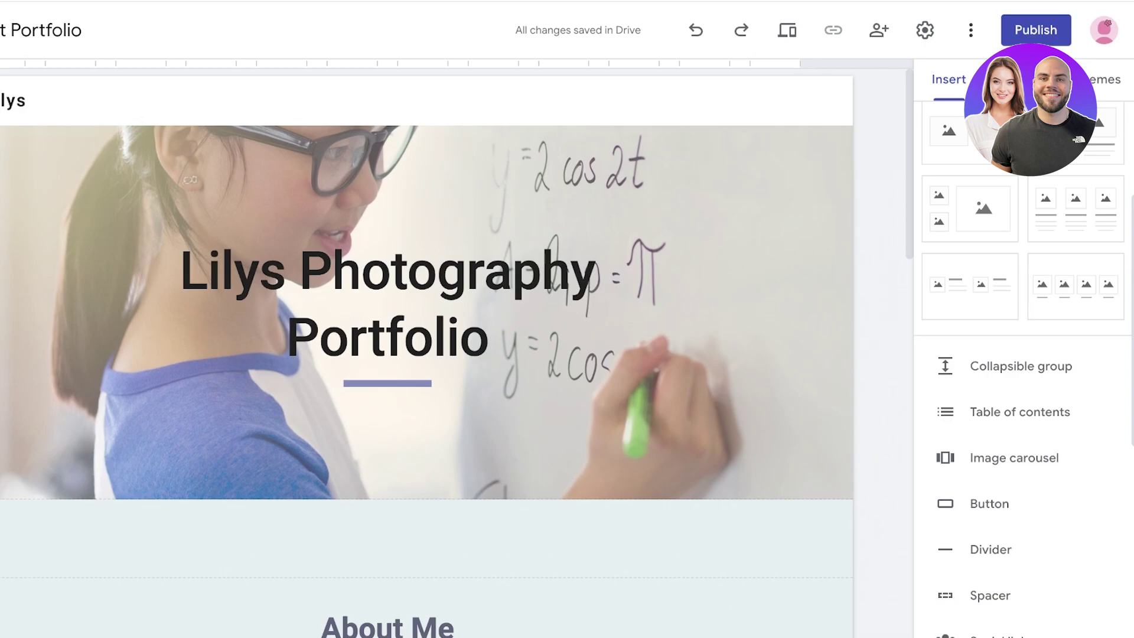
pyautogui.click(1021, 366)
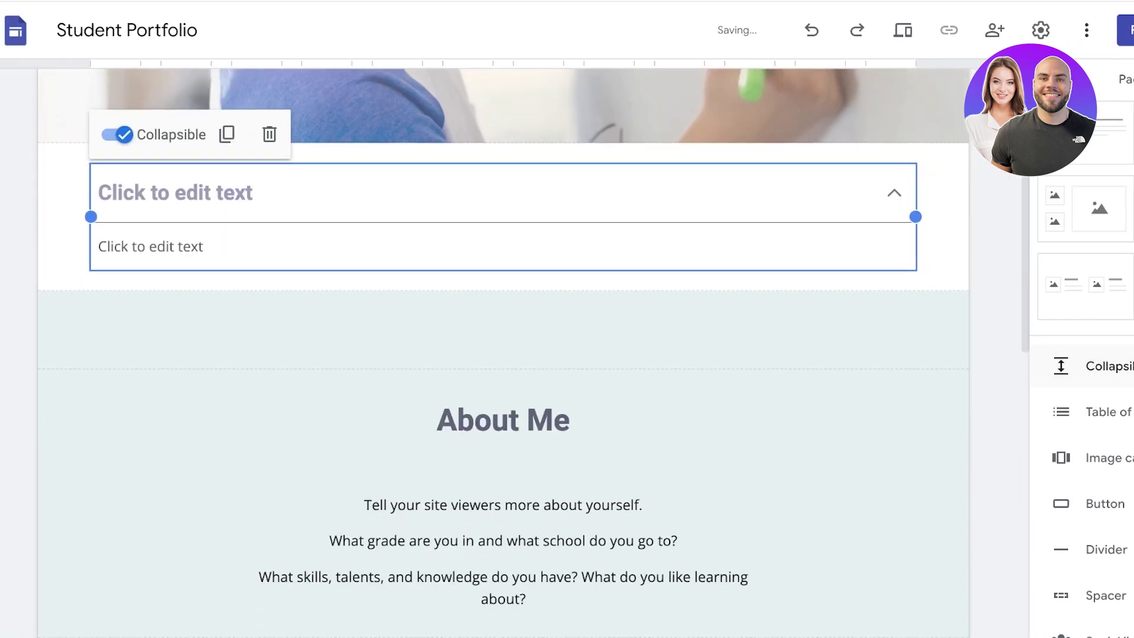
pyautogui.click(175, 189)
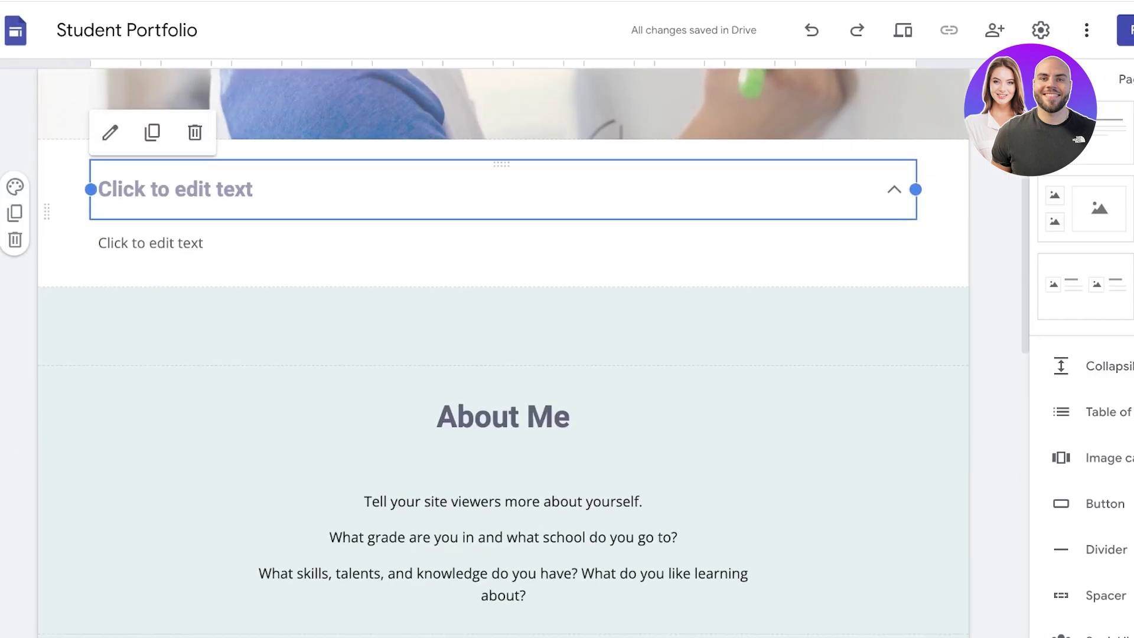
pyautogui.write('A')
pyautogui.press('BackSpace')
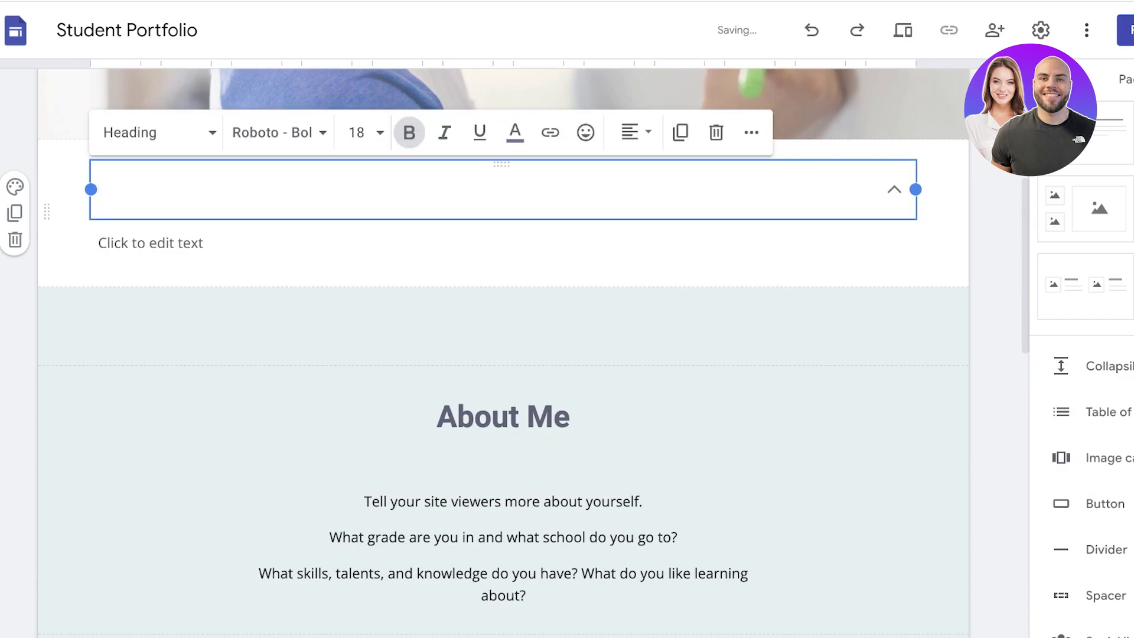
pyautogui.scroll(6, 503, 366)
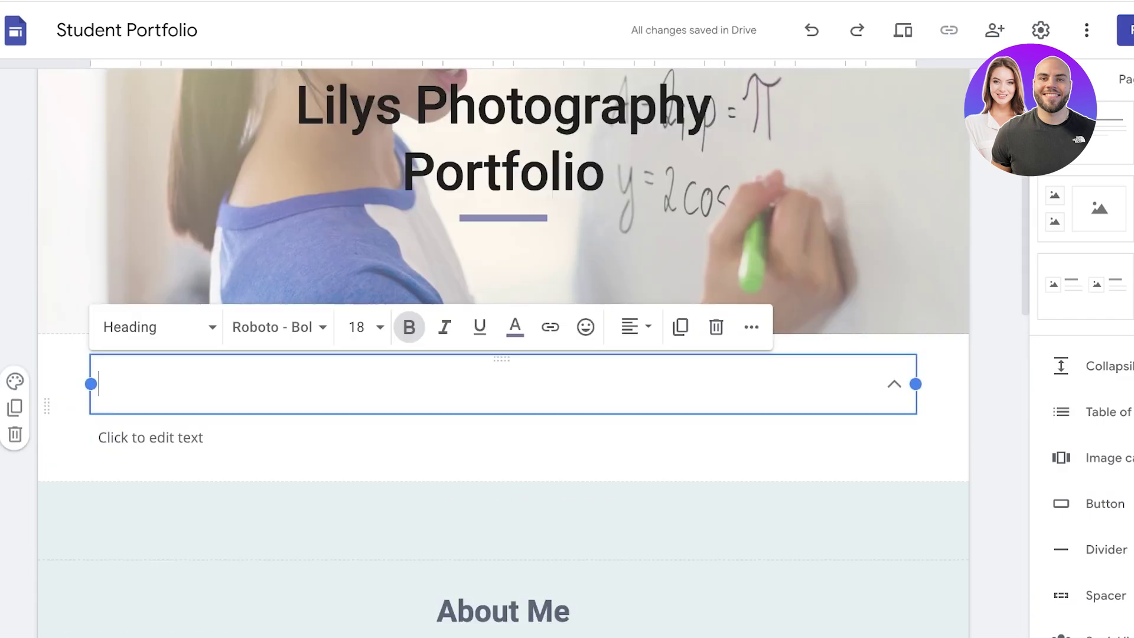
pyautogui.scroll(-2, 503, 366)
pyautogui.write('Pohot')
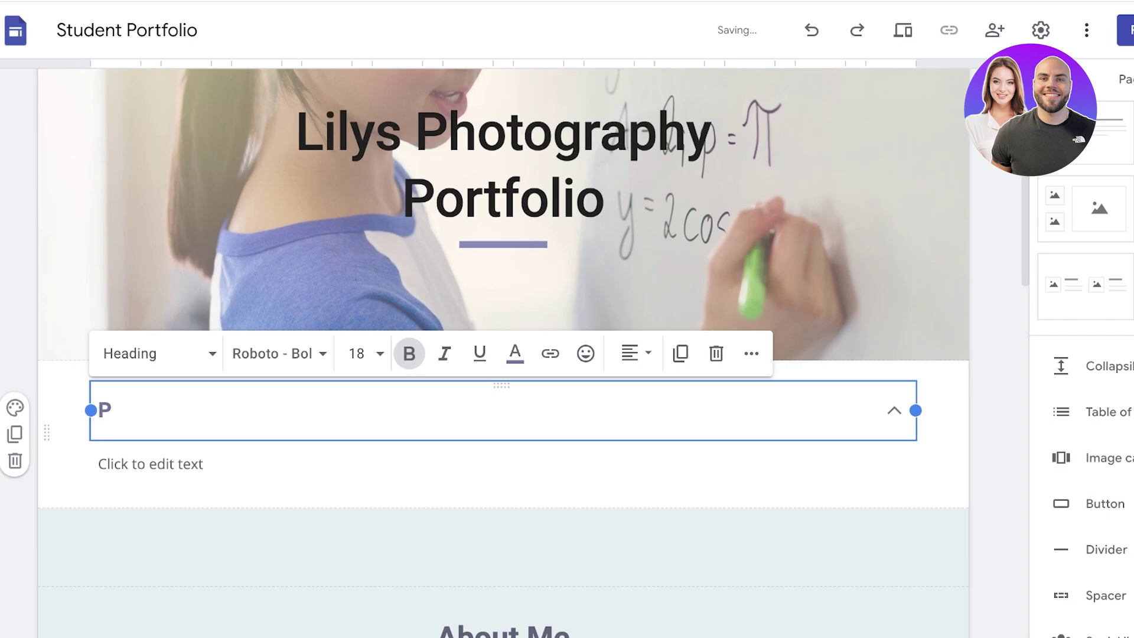
pyautogui.press('BackSpace')
pyautogui.press('BackSpace')
pyautogui.press('BackSpace')
pyautogui.press('BackSpace')
pyautogui.press('BackSpace')
pyautogui.write('Photography Styles')
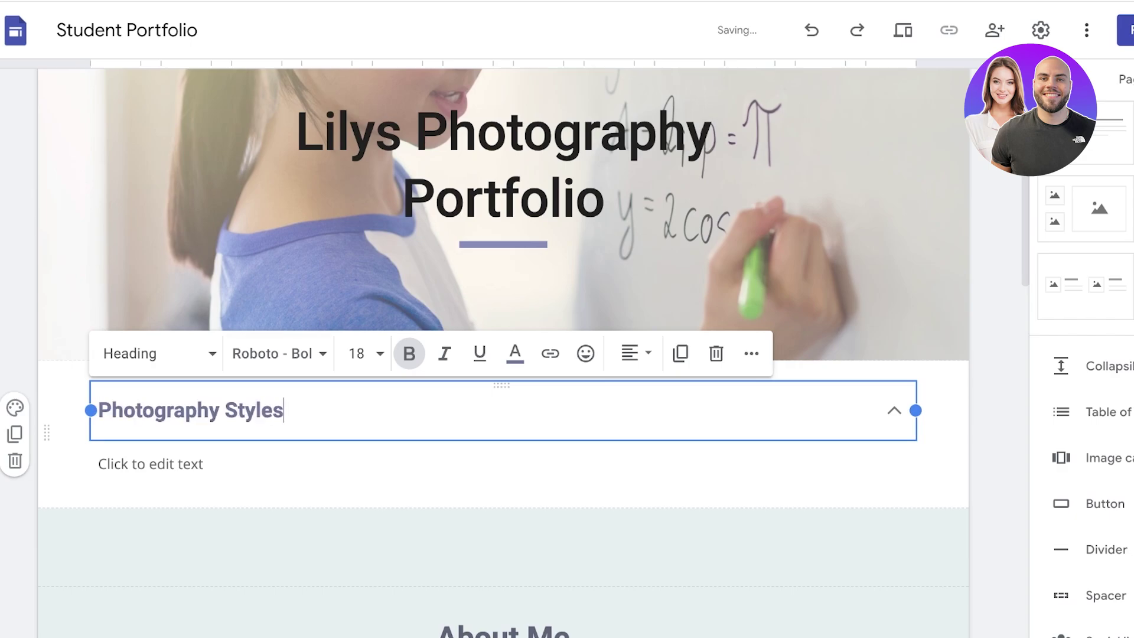
# Format the Photography Styles heading with the Title style, Lora font and centered alignment.
pyautogui.click(156, 354)
pyautogui.click(125, 445)
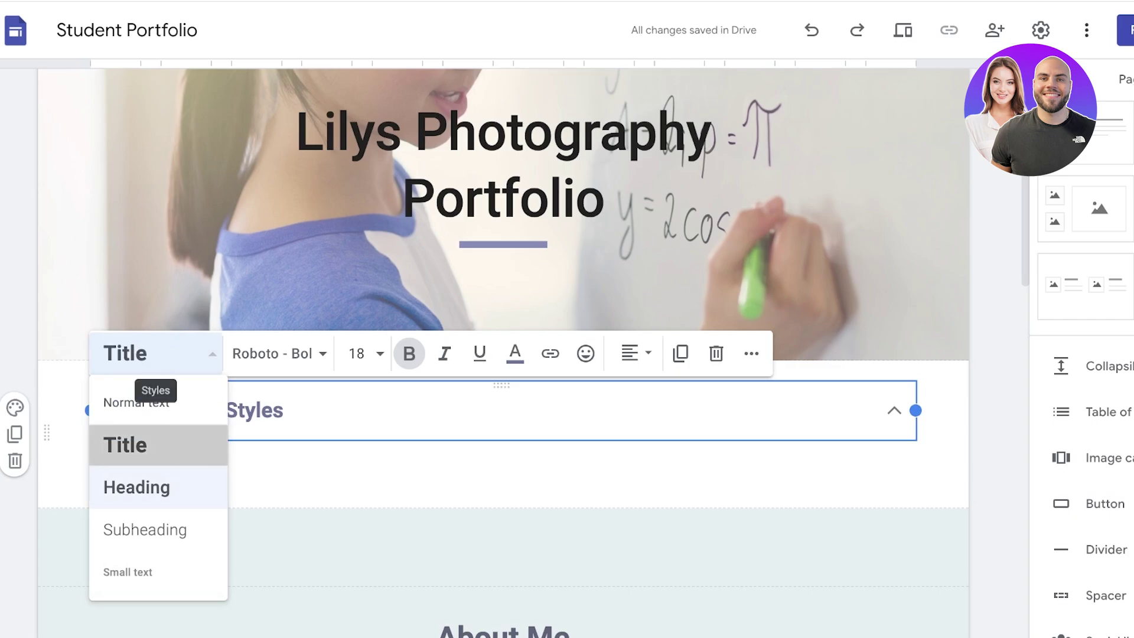
pyautogui.click(278, 353)
pyautogui.scroll(-5, 278, 563)
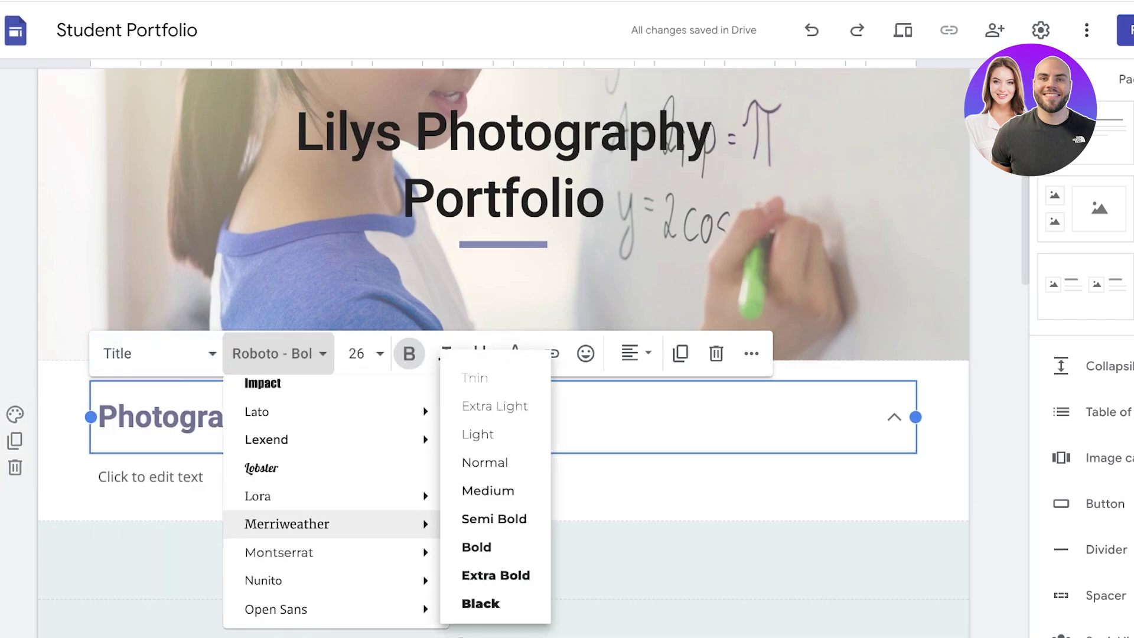
pyautogui.click(278, 496)
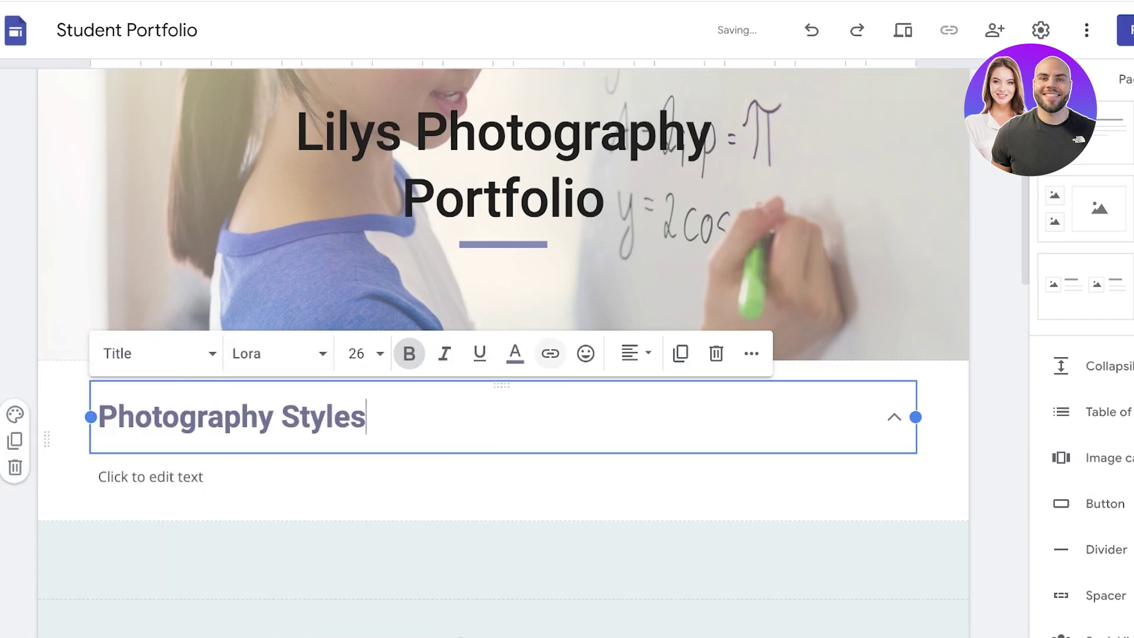
pyautogui.click(634, 353)
pyautogui.click(632, 445)
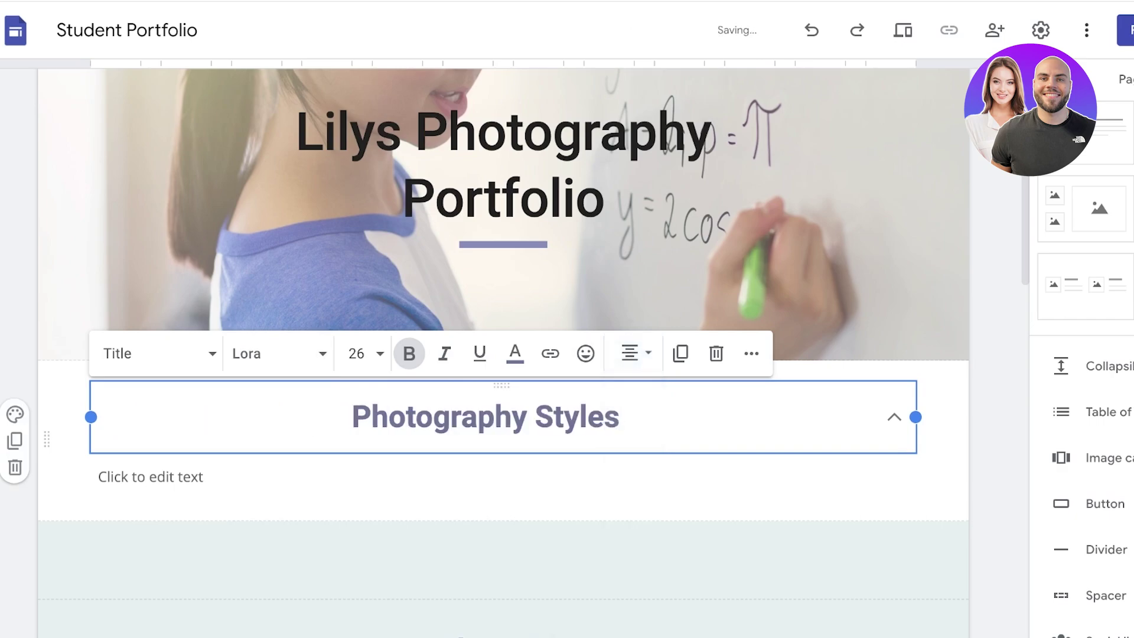
pyautogui.click(151, 476)
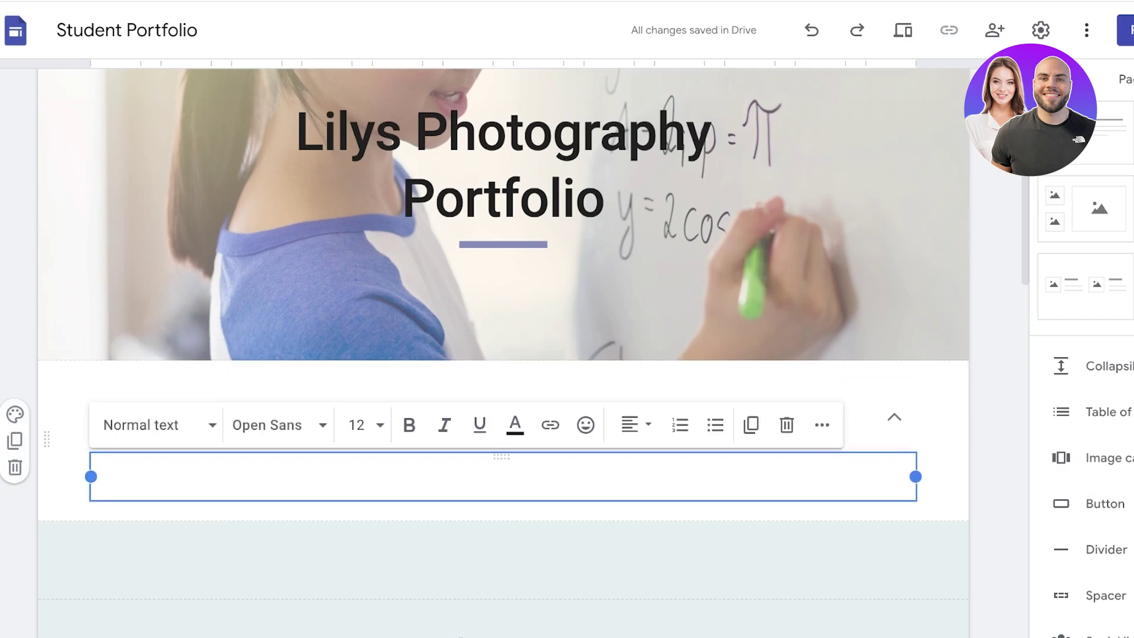
pyautogui.write('A')
pyautogui.press('BackSpace')
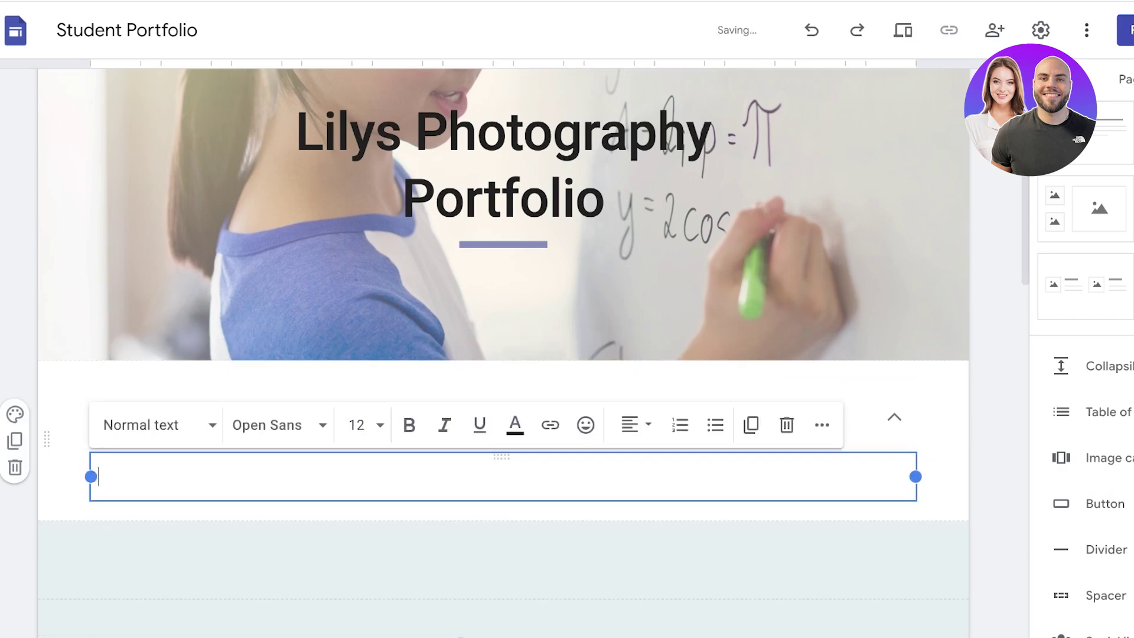
# Look through the insertable page elements, from the collapsible group and image carousel to the calendar, map and slides.
pyautogui.hscroll(2, 502, 355)
pyautogui.scroll(-3, 502, 354)
pyautogui.scroll(-4, 1028, 428)
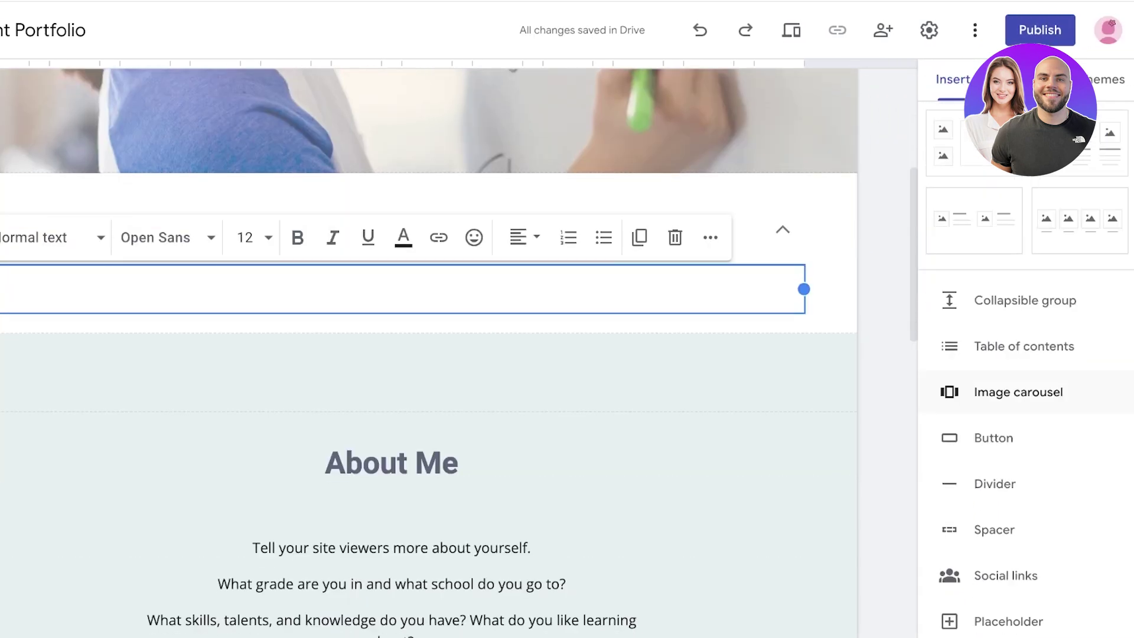
pyautogui.scroll(-3, 1004, 461)
pyautogui.scroll(3, 1004, 467)
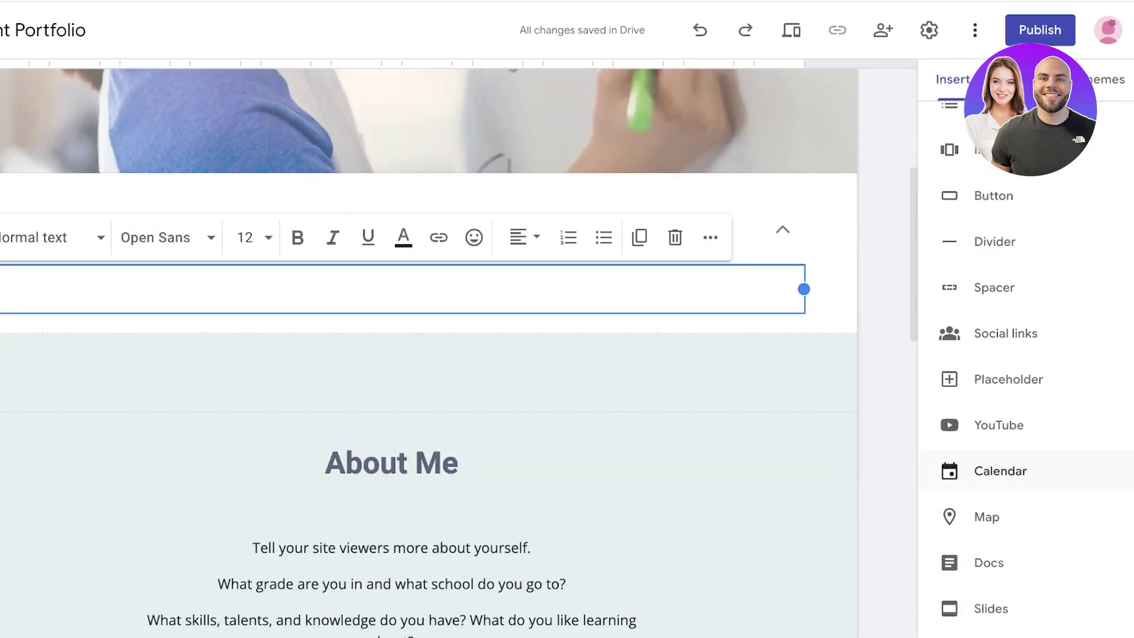
pyautogui.scroll(5, 1004, 461)
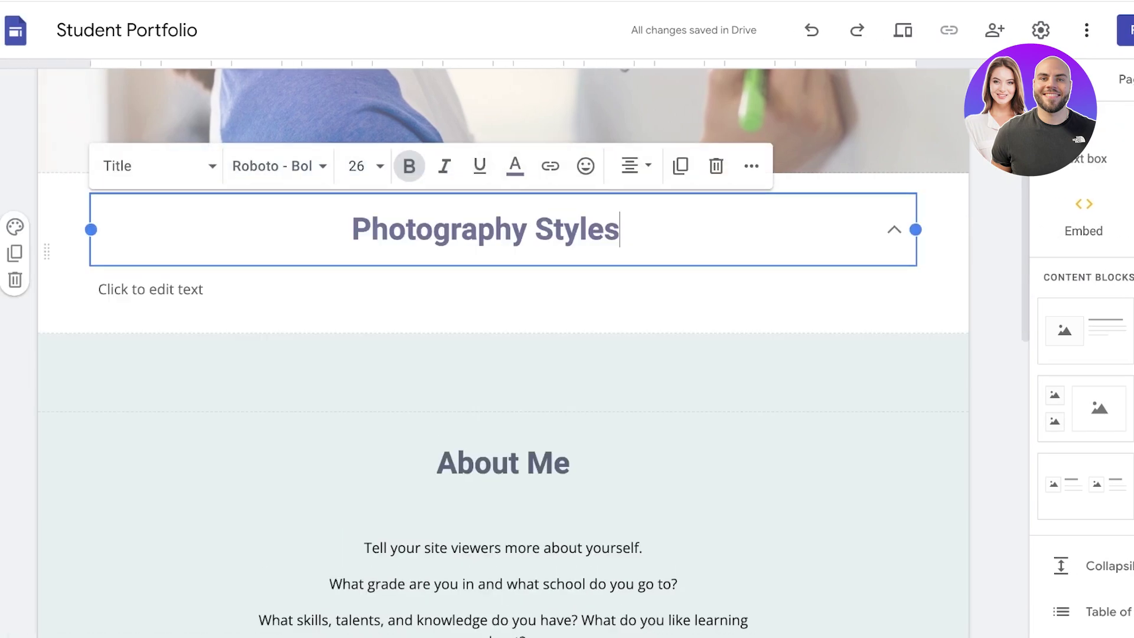
# Collapse the Photography Styles group so that only its heading shows.
pyautogui.click(151, 290)
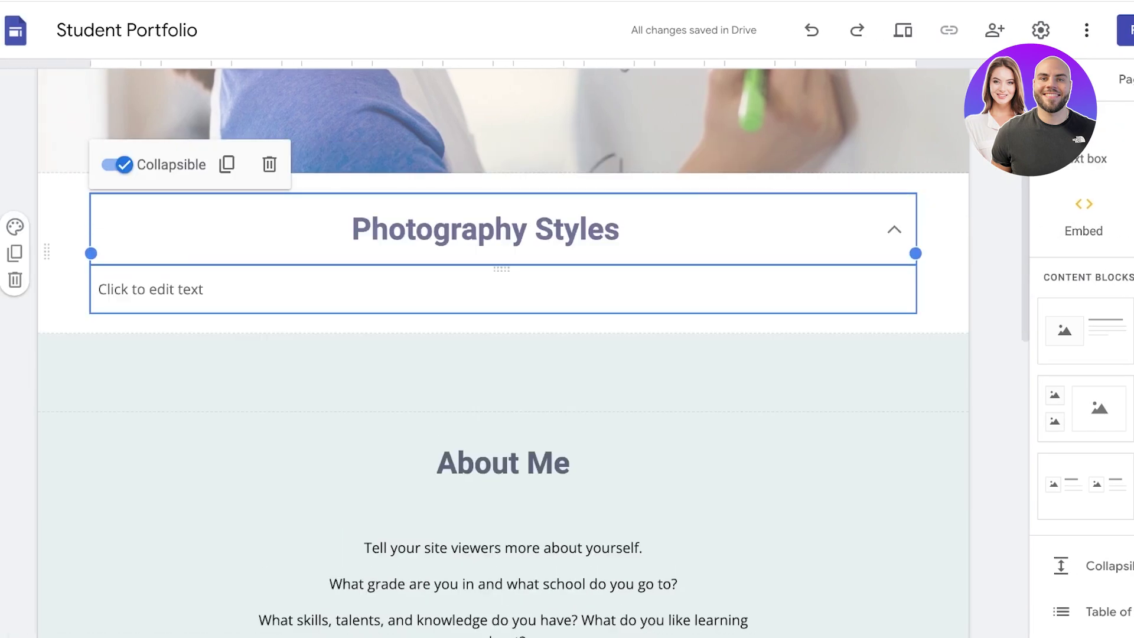
pyautogui.click(151, 289)
pyautogui.click(502, 230)
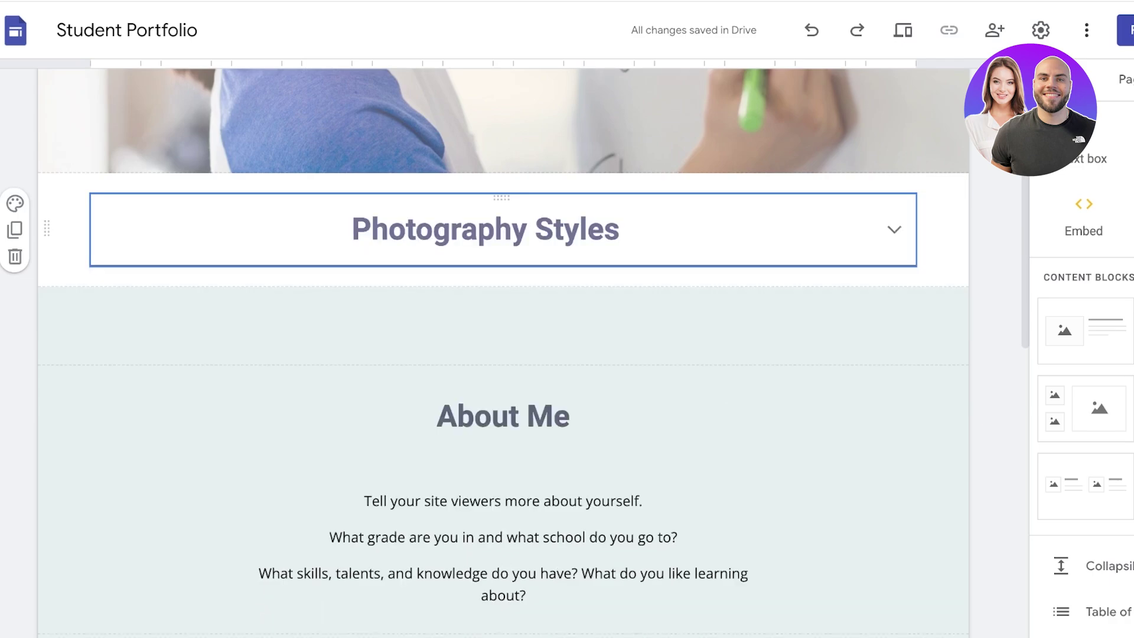
# Replace the collapsible group's heading text with "About Me".
pyautogui.tripleClick(502, 229)
pyautogui.write('About Me')
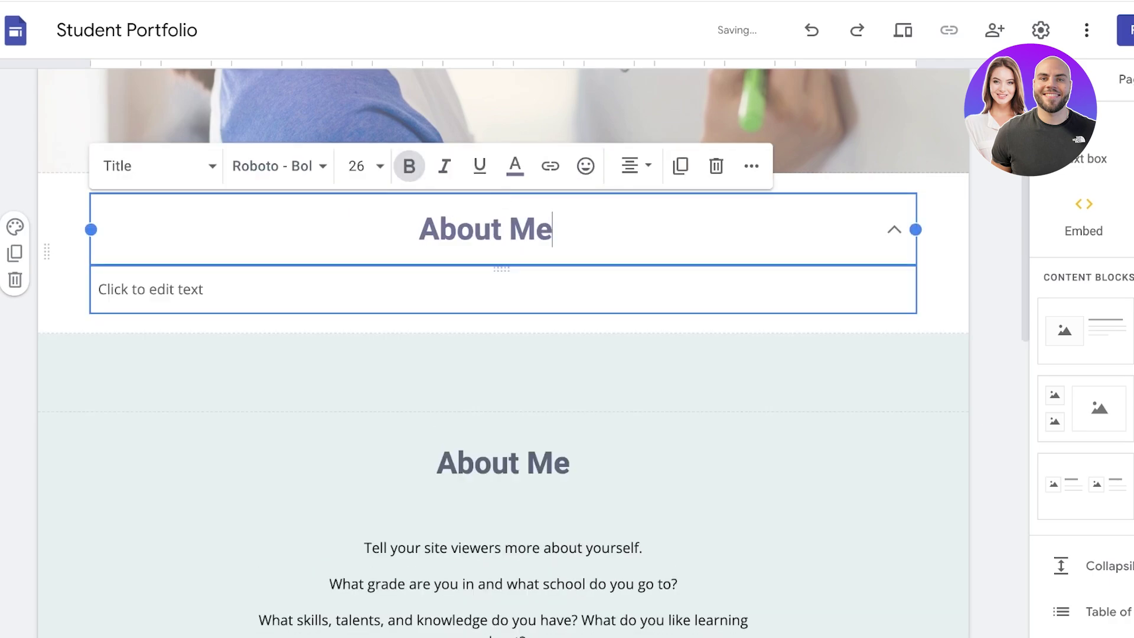
# Delete the template's original About Me text section and the two empty shaded sections around it.
pyautogui.scroll(-2, 366, 354)
pyautogui.click(364, 442)
pyautogui.click(154, 319)
pyautogui.click(154, 250)
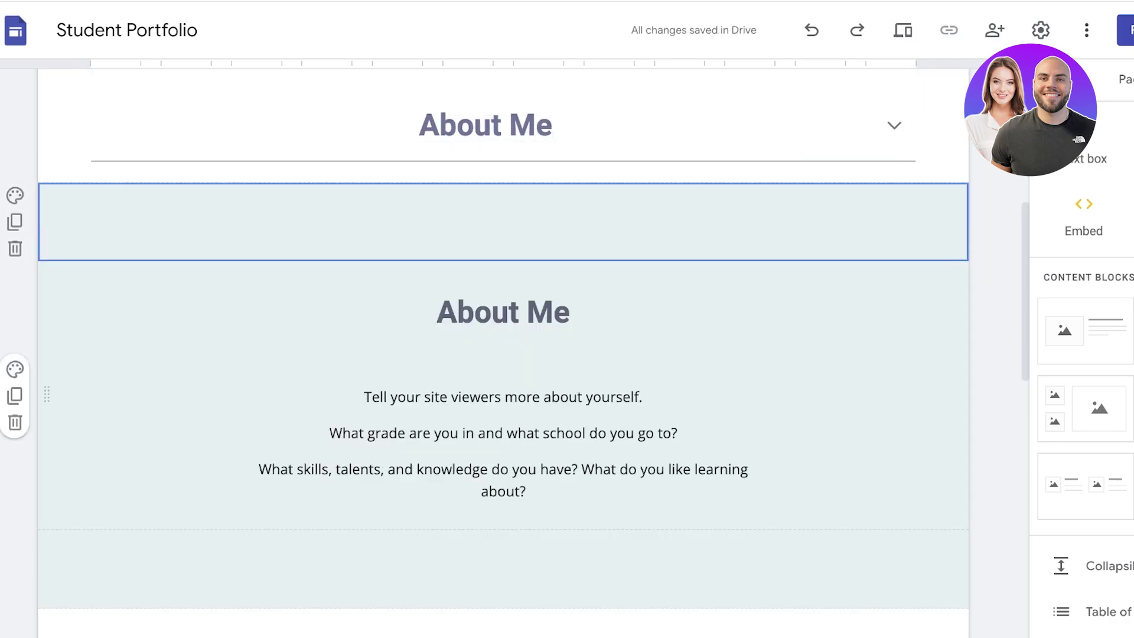
pyautogui.click(153, 307)
pyautogui.click(15, 421)
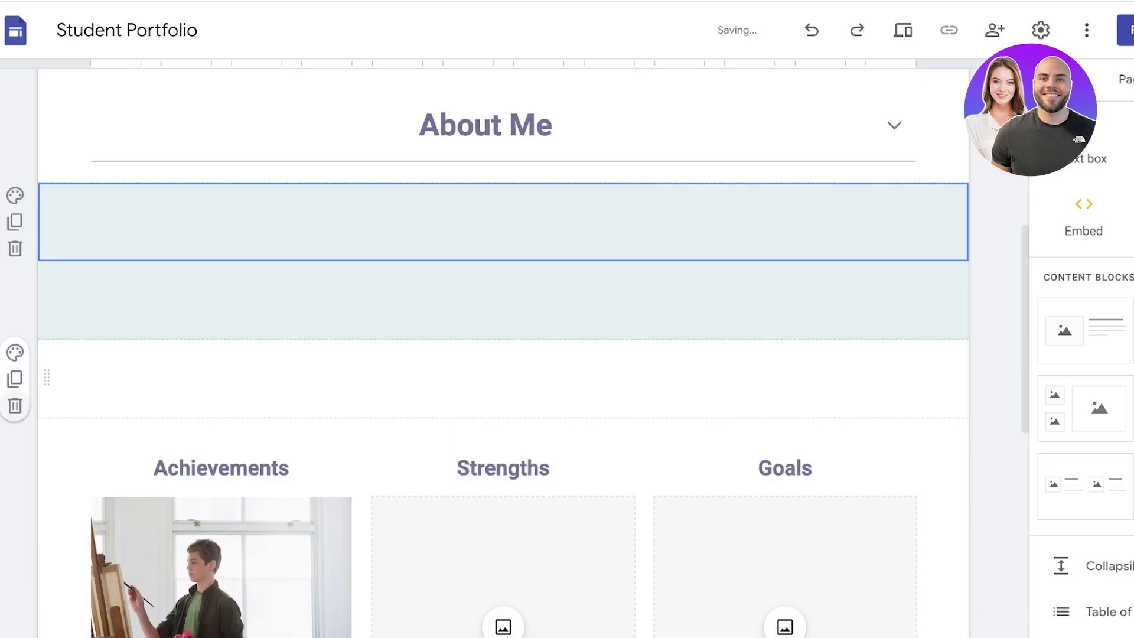
pyautogui.click(15, 248)
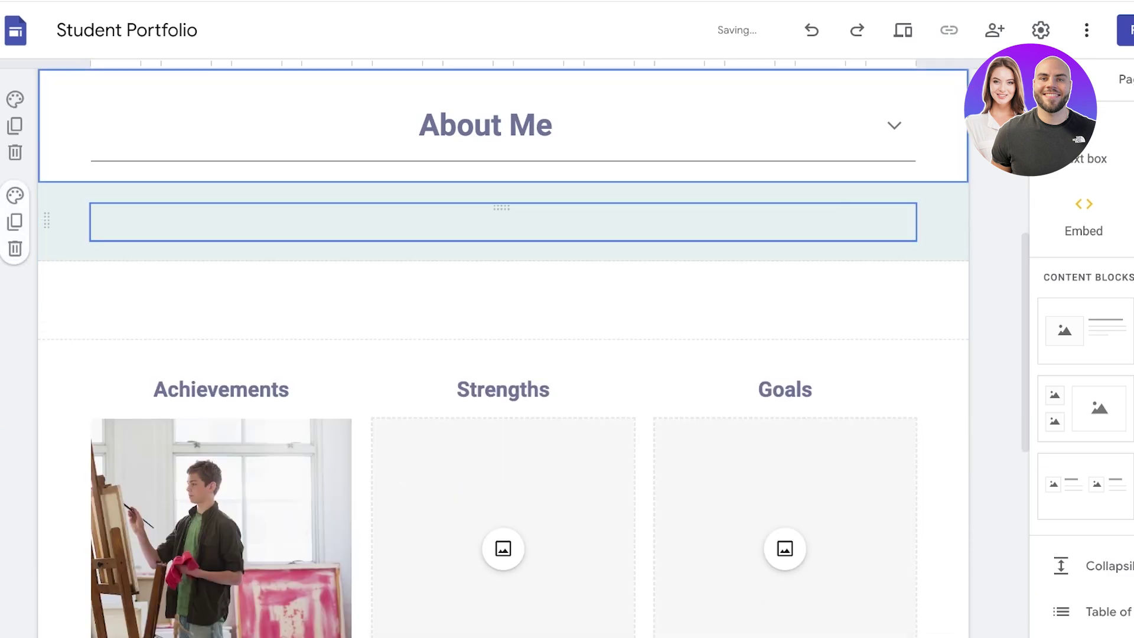
pyautogui.click(154, 222)
pyautogui.click(15, 249)
# Expand the About Me group for text entry, and ask ChatGPT to write an about me for Lilys photography.
pyautogui.click(895, 125)
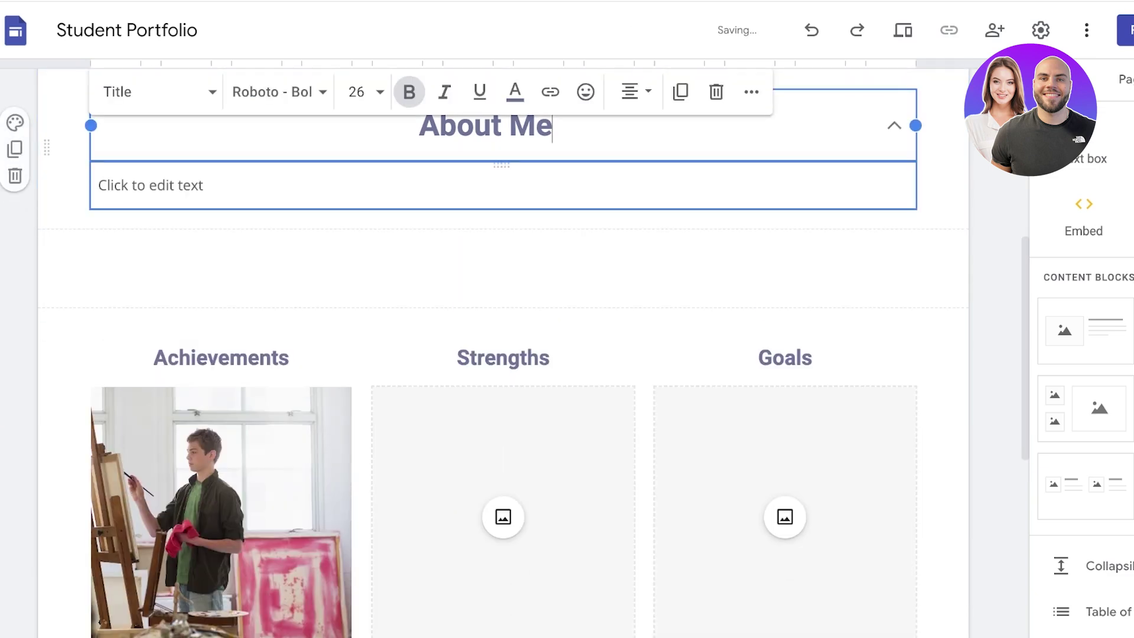
pyautogui.click(153, 185)
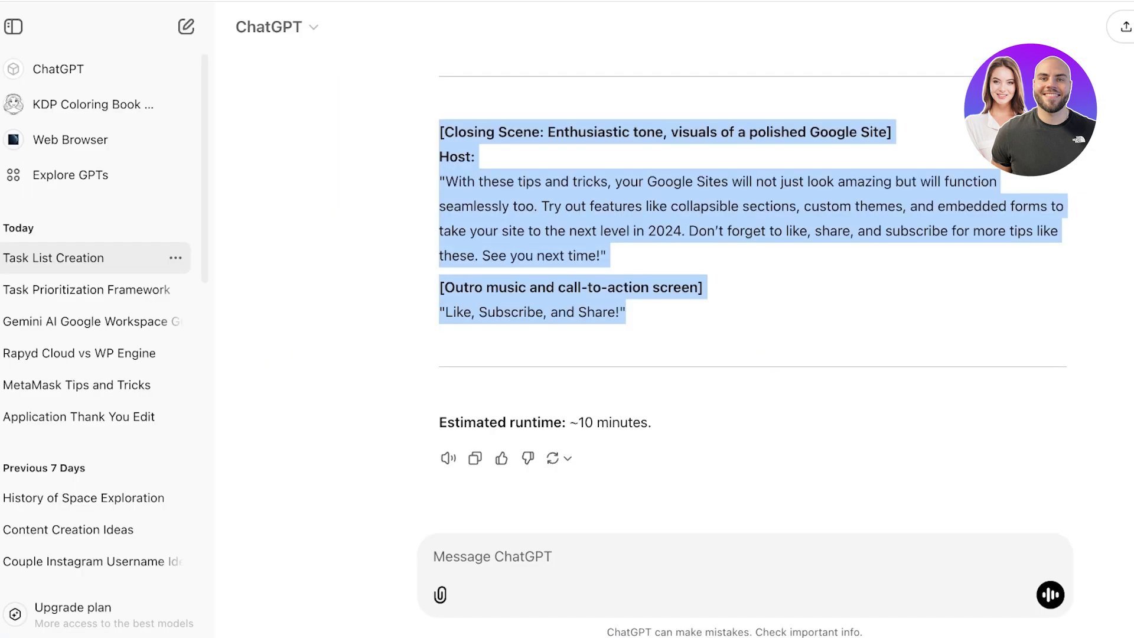
pyautogui.click(492, 556)
pyautogui.write('w')
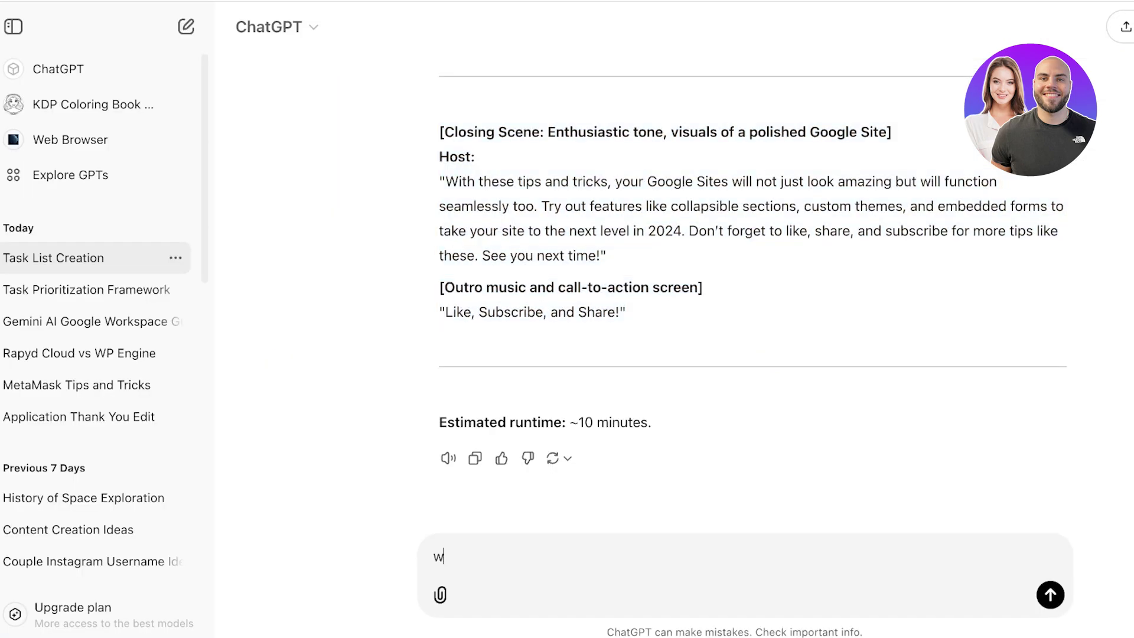
pyautogui.write('rite a about me for')
pyautogui.press('Return')
pyautogui.write('lilys p')
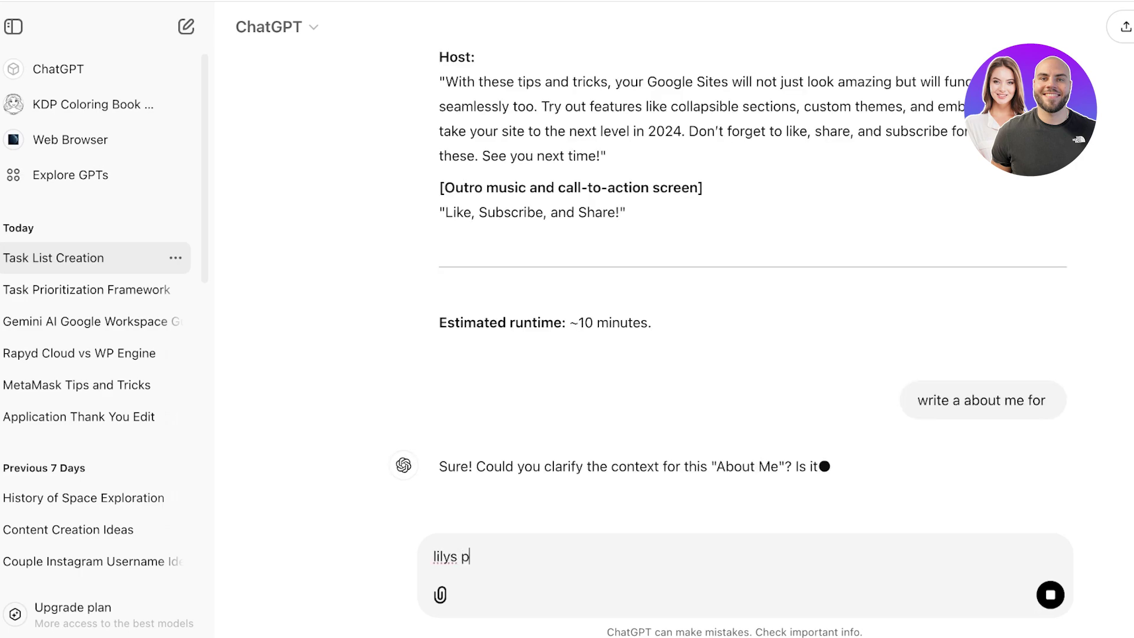
pyautogui.write('hotgraphy')
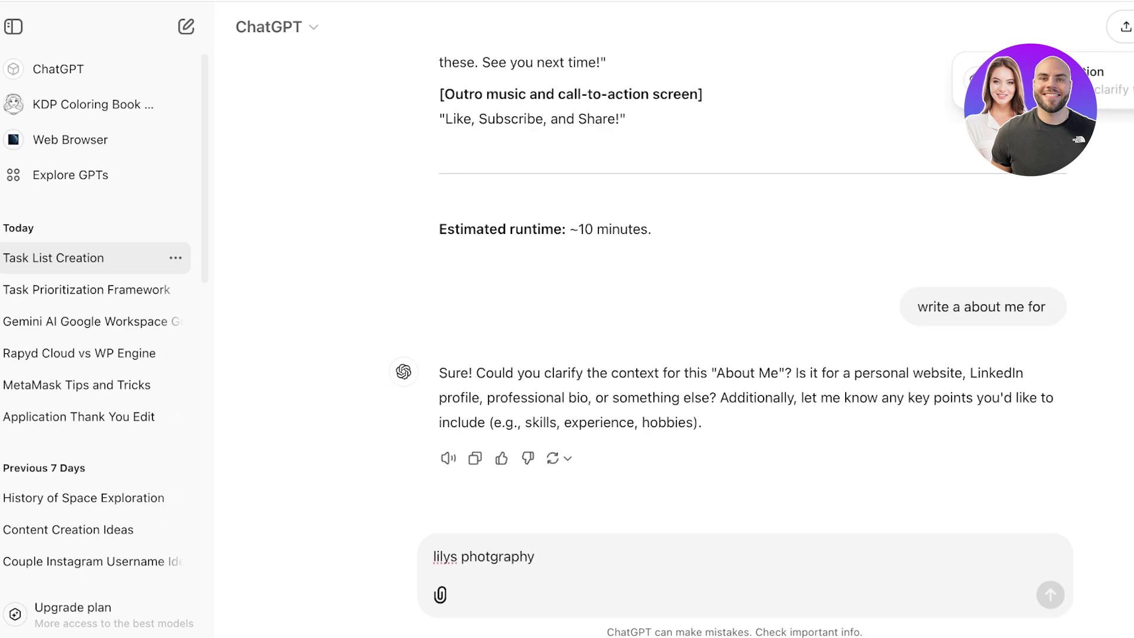
pyautogui.press('Return')
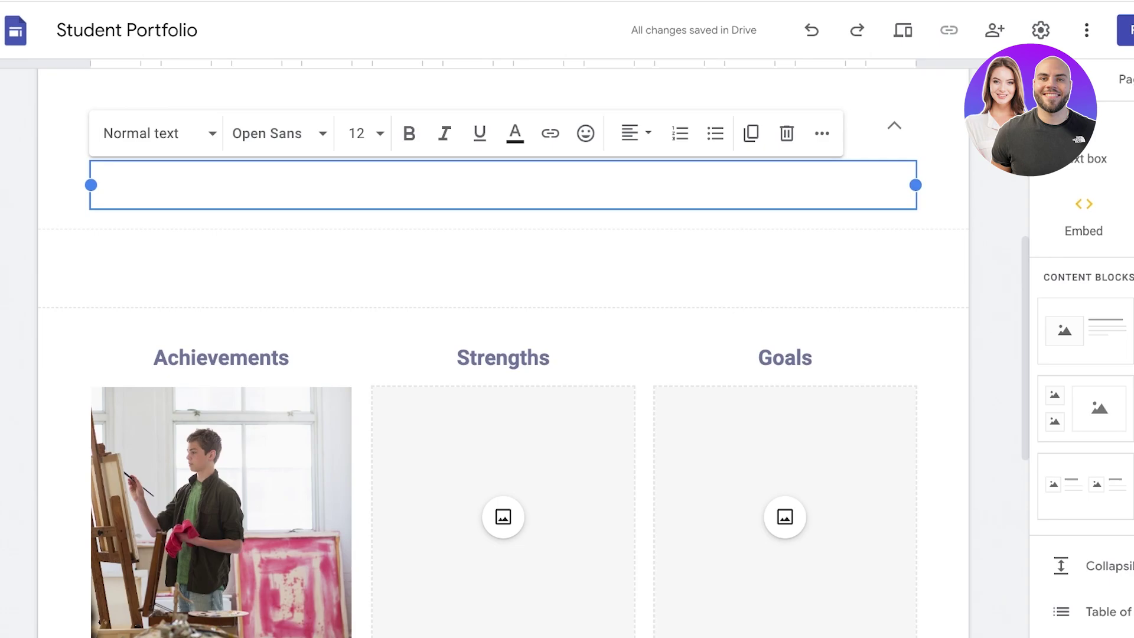
# Insert an image carousel with four uploaded makeup images between the banner and the About Me group.
pyautogui.scroll(8, 502, 354)
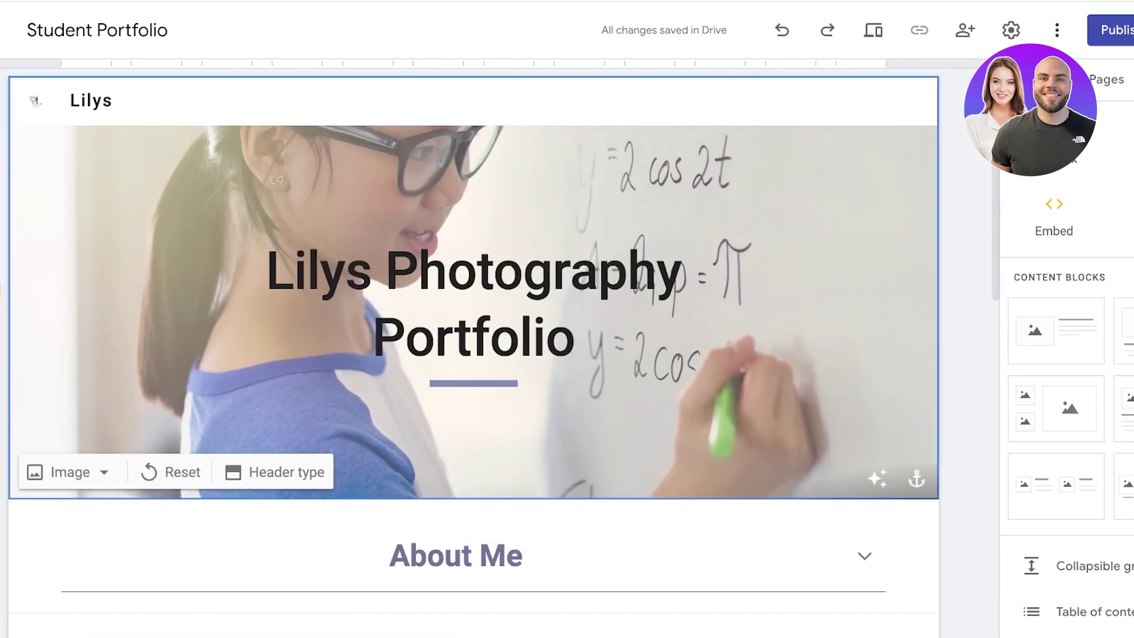
pyautogui.scroll(-4, 1028, 354)
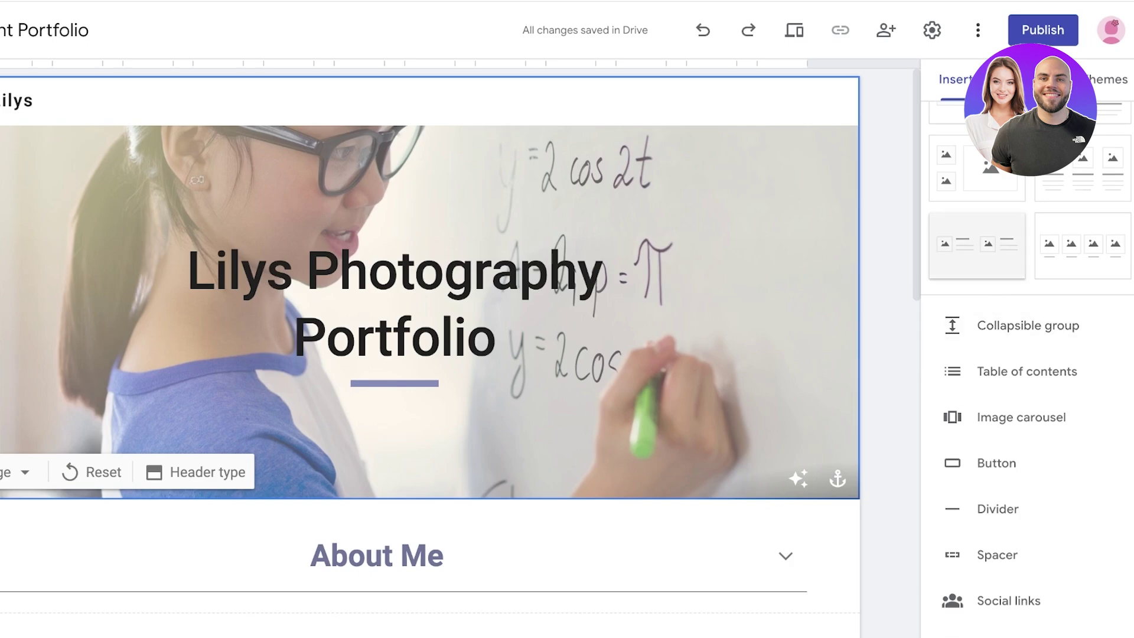
pyautogui.click(1010, 417)
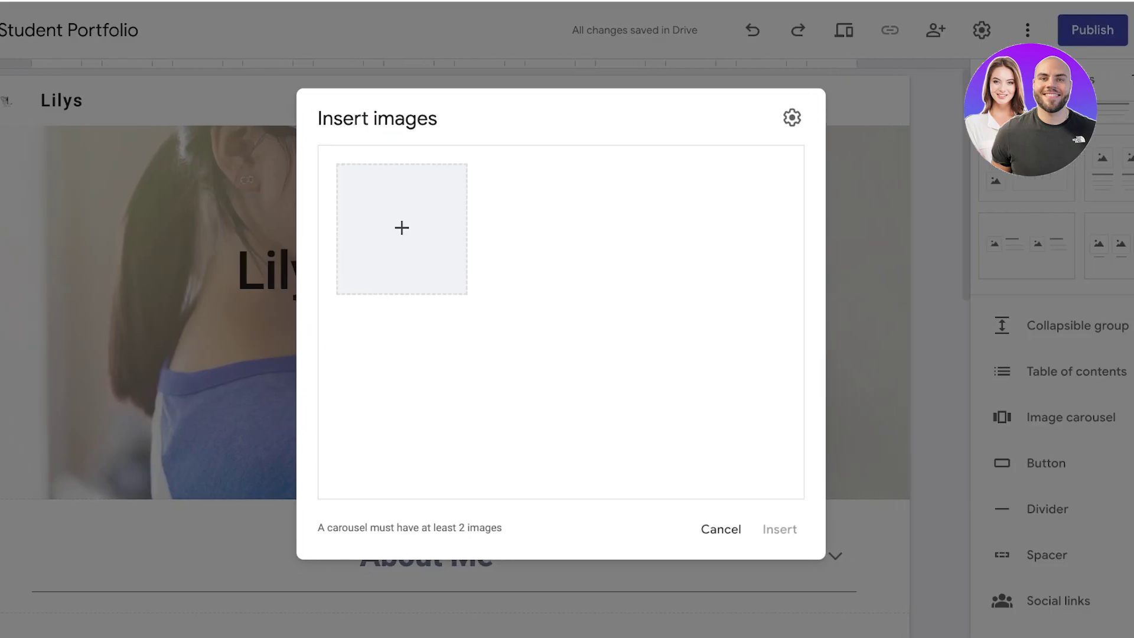
pyautogui.click(430, 228)
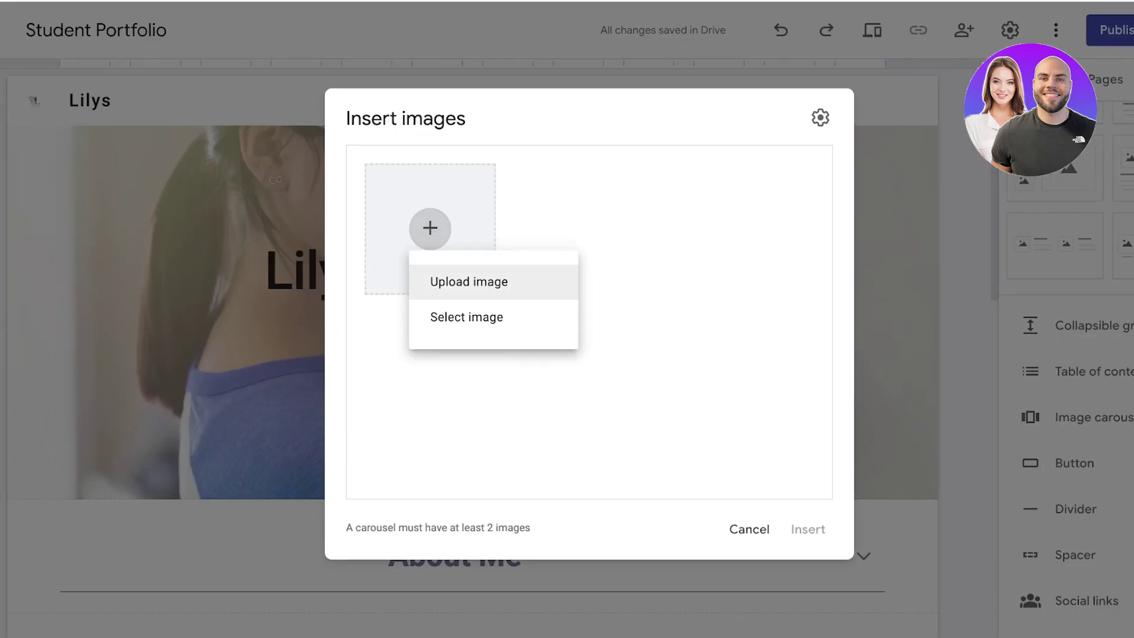
pyautogui.click(469, 282)
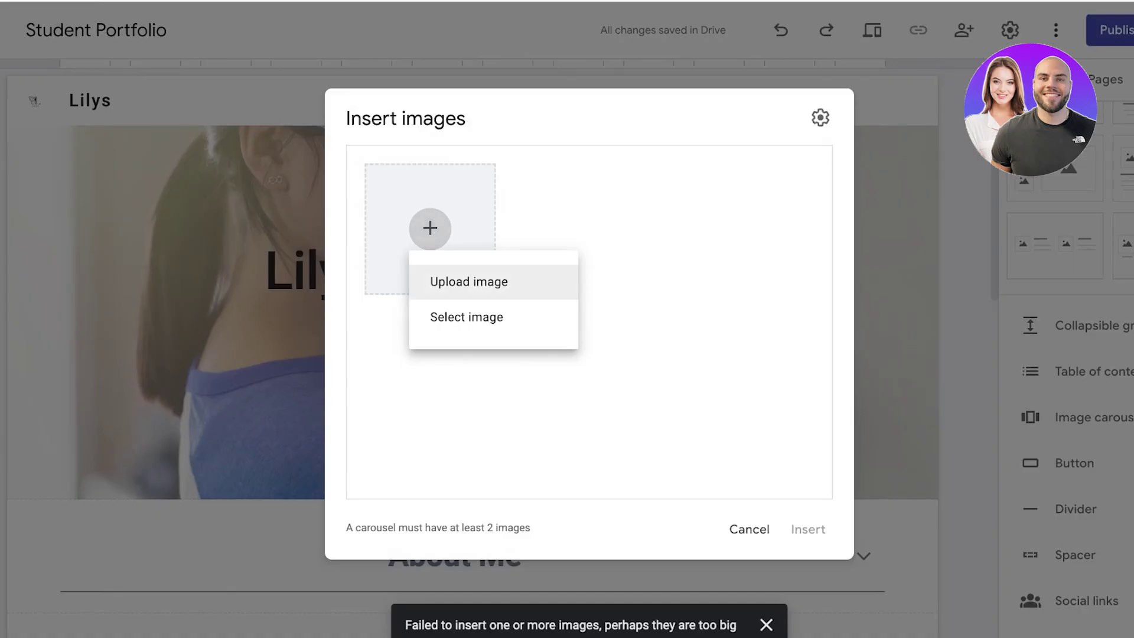
pyautogui.click(468, 281)
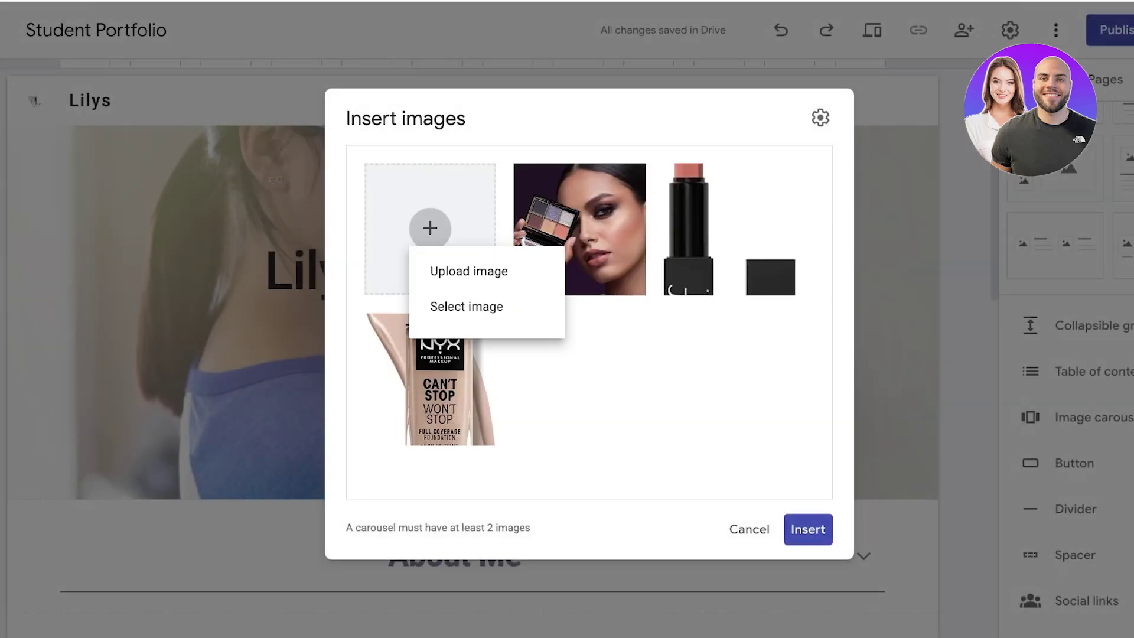
pyautogui.click(469, 271)
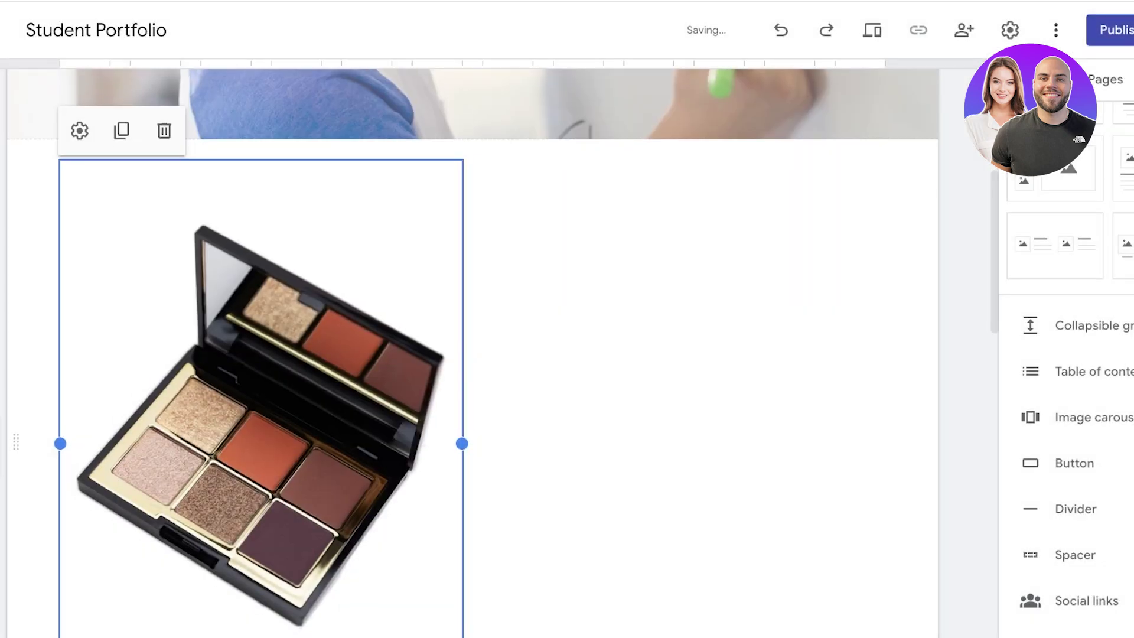
# Open and close the carousel's image editor, and stretch the carousel to the full content width.
pyautogui.scroll(-3, 472, 355)
pyautogui.hscroll(-1, 473, 354)
pyautogui.click(117, 94)
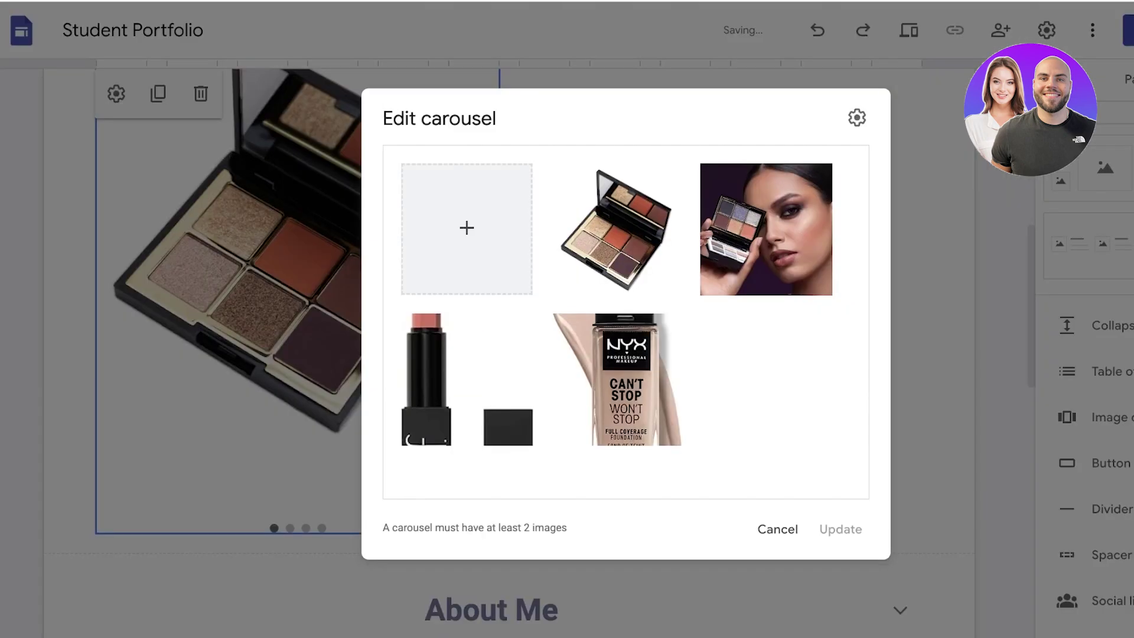
pyautogui.click(777, 529)
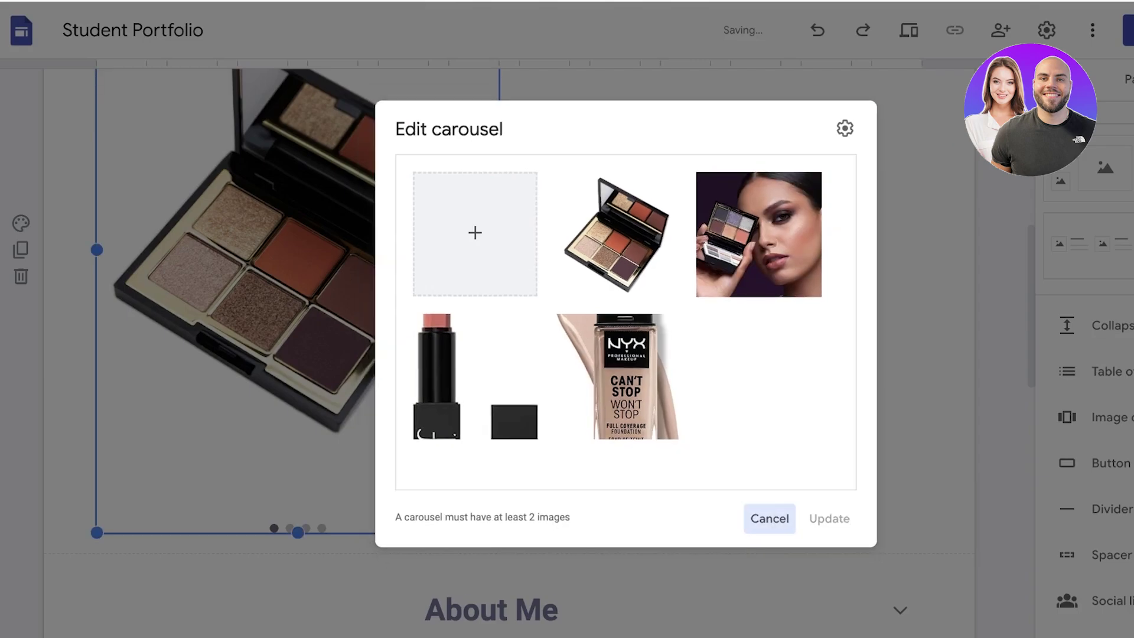
pyautogui.moveTo(499, 250); pyautogui.dragTo(921, 248)
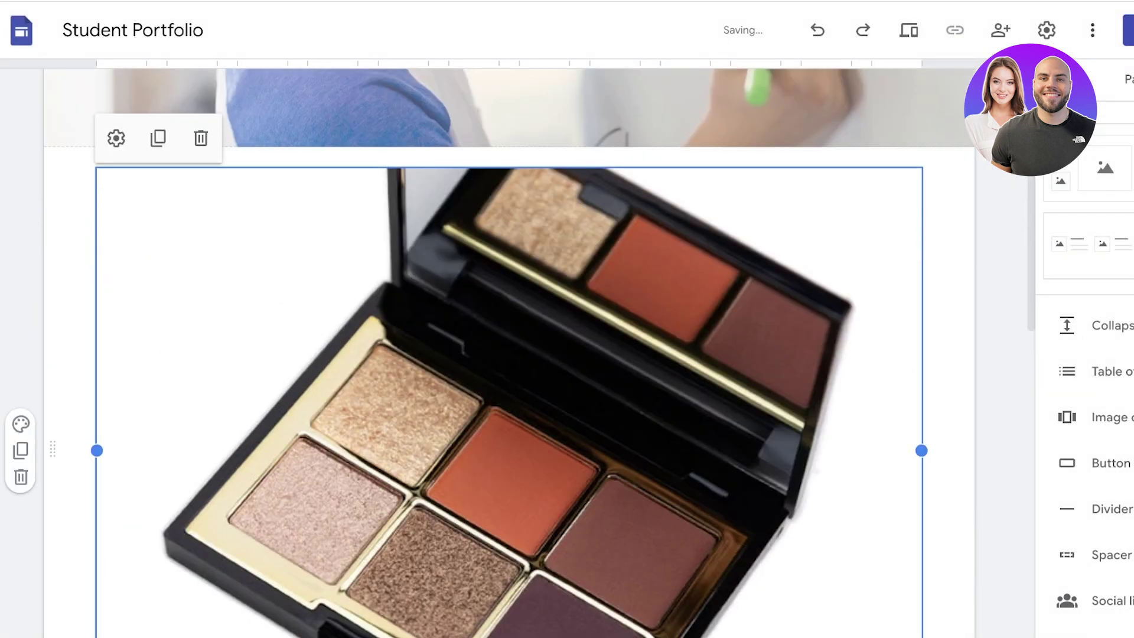
# Examine the images in the carousel's editor and how the carousel sits between the banner and the About Me group.
pyautogui.click(116, 138)
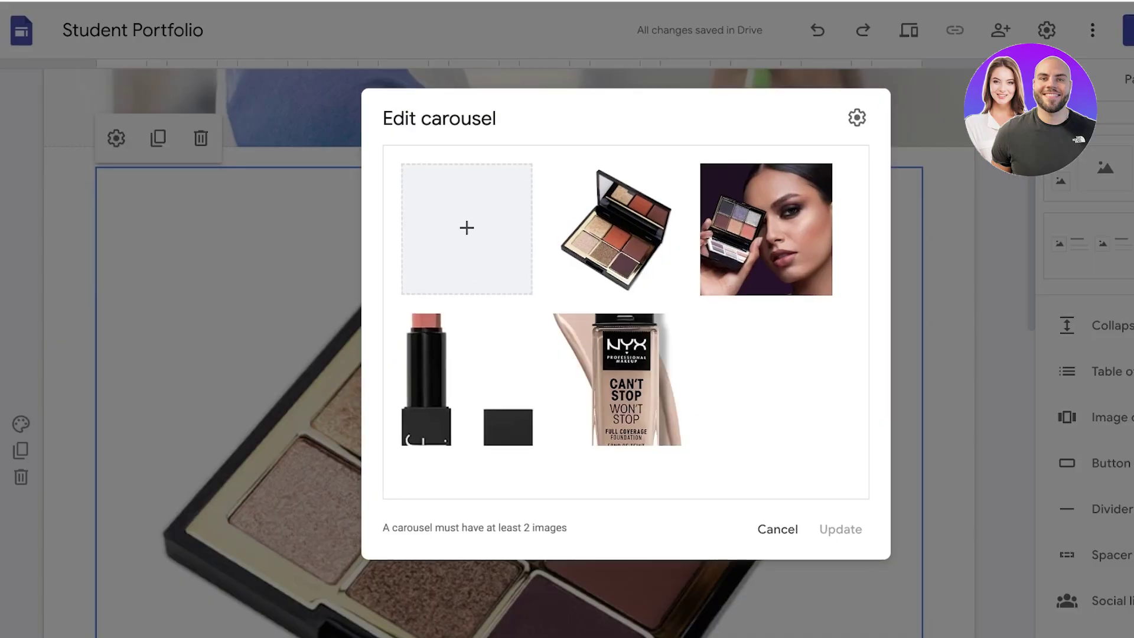
pyautogui.click(777, 528)
pyautogui.scroll(-7, 508, 355)
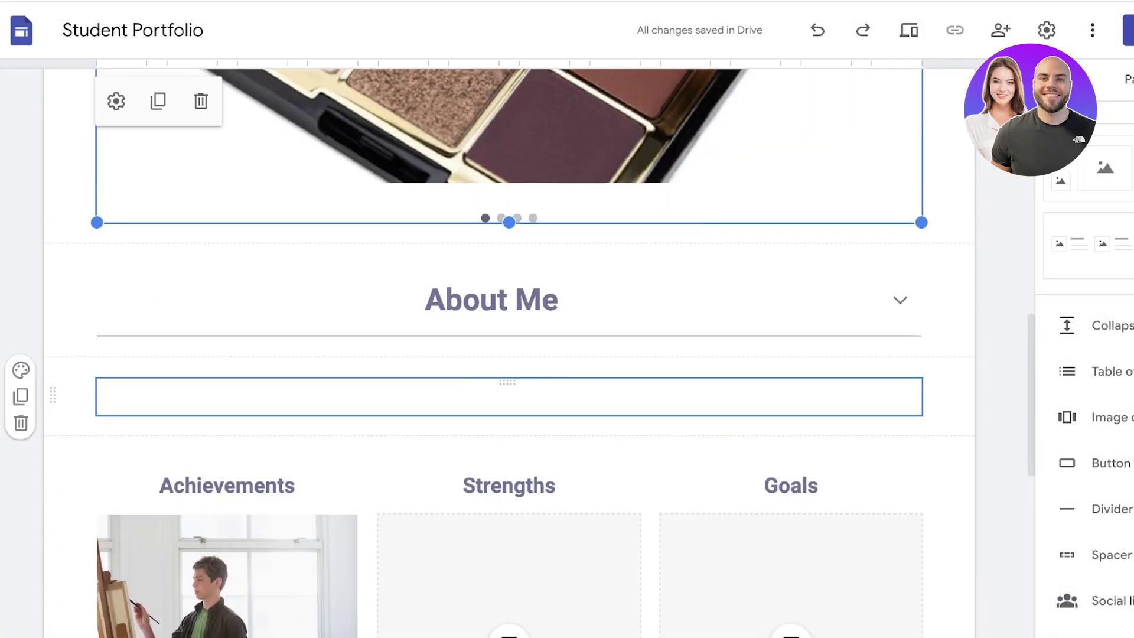
pyautogui.scroll(2, 508, 354)
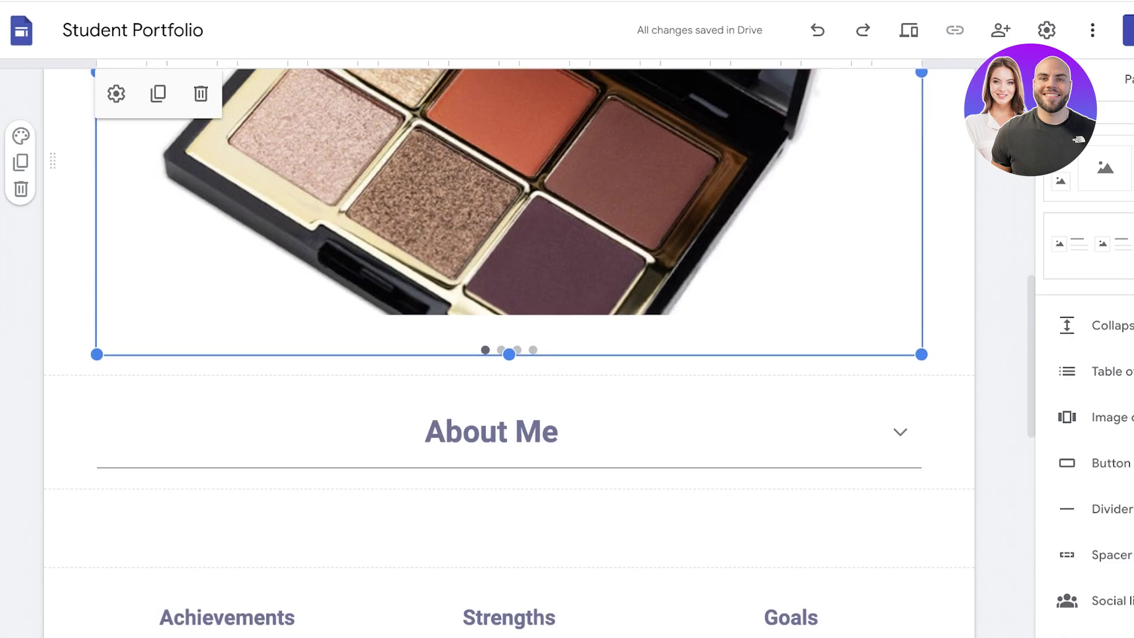
pyautogui.scroll(6, 508, 354)
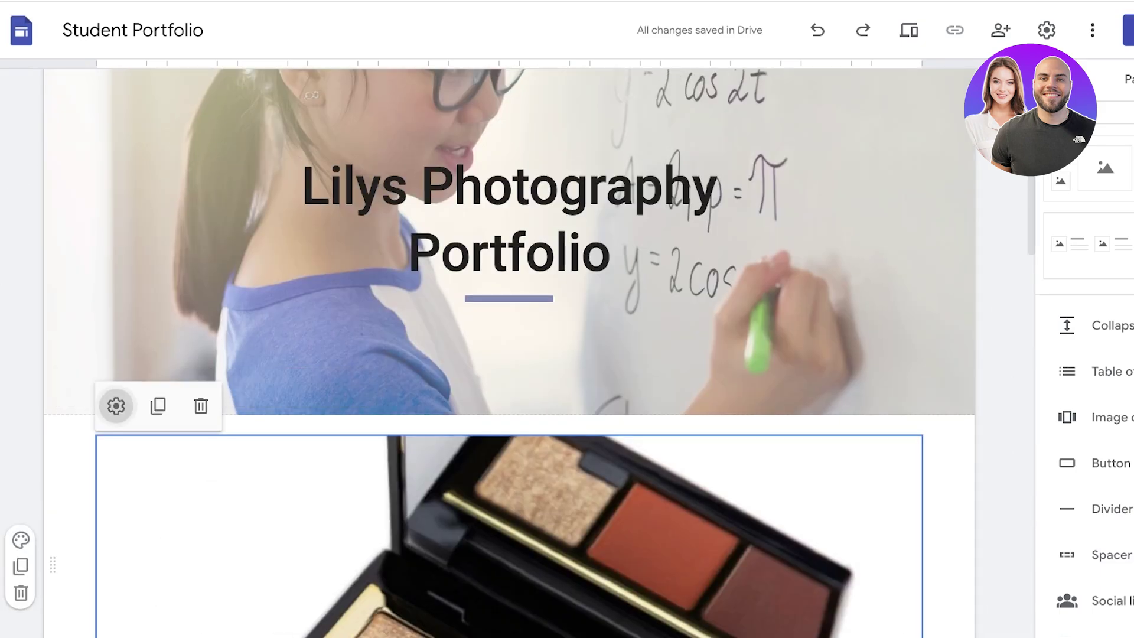
pyautogui.click(115, 405)
pyautogui.click(777, 529)
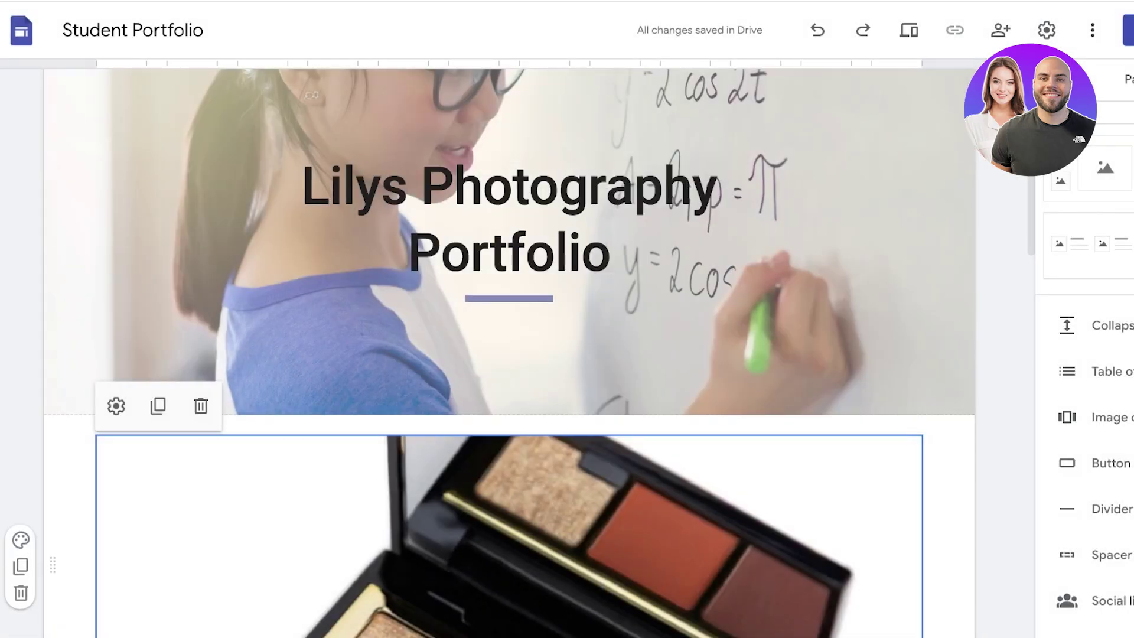
# Shrink the image carousel to about two fifths of the content width, keeping it aligned to the section's left edge.
pyautogui.scroll(-5, 200, 408)
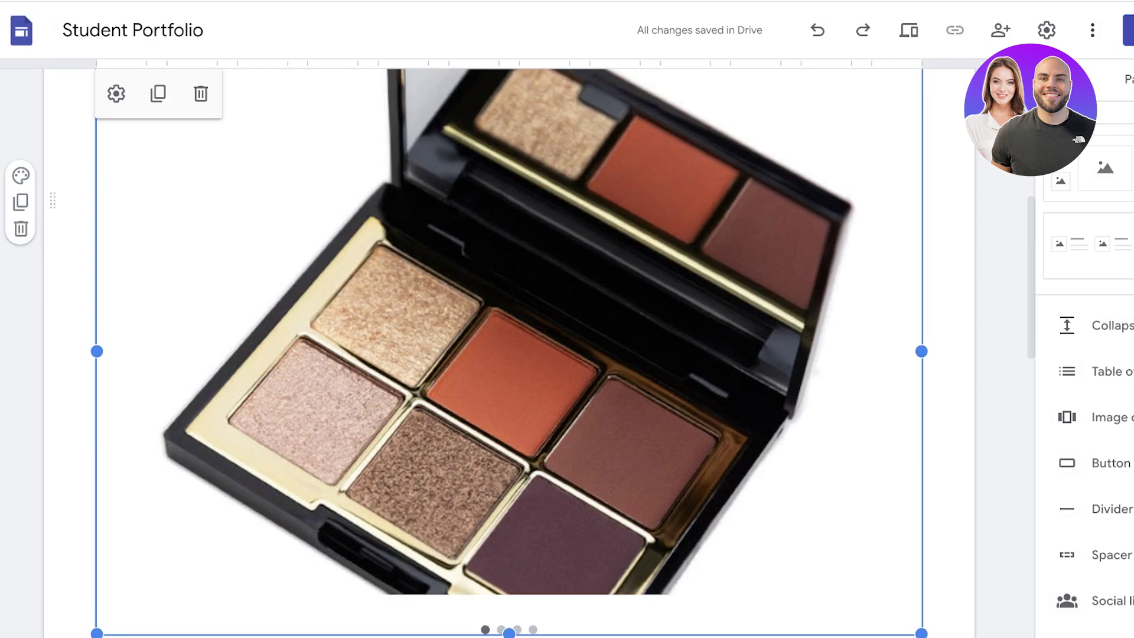
pyautogui.scroll(6, 201, 414)
pyautogui.scroll(-8, 201, 413)
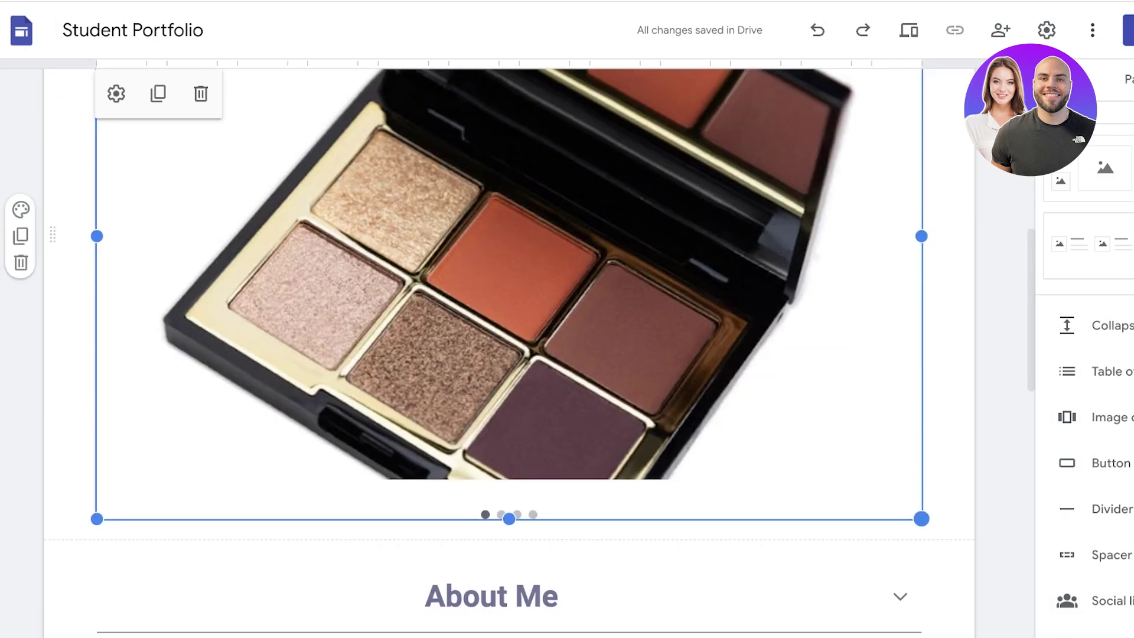
pyautogui.moveTo(921, 518); pyautogui.dragTo(428, 519)
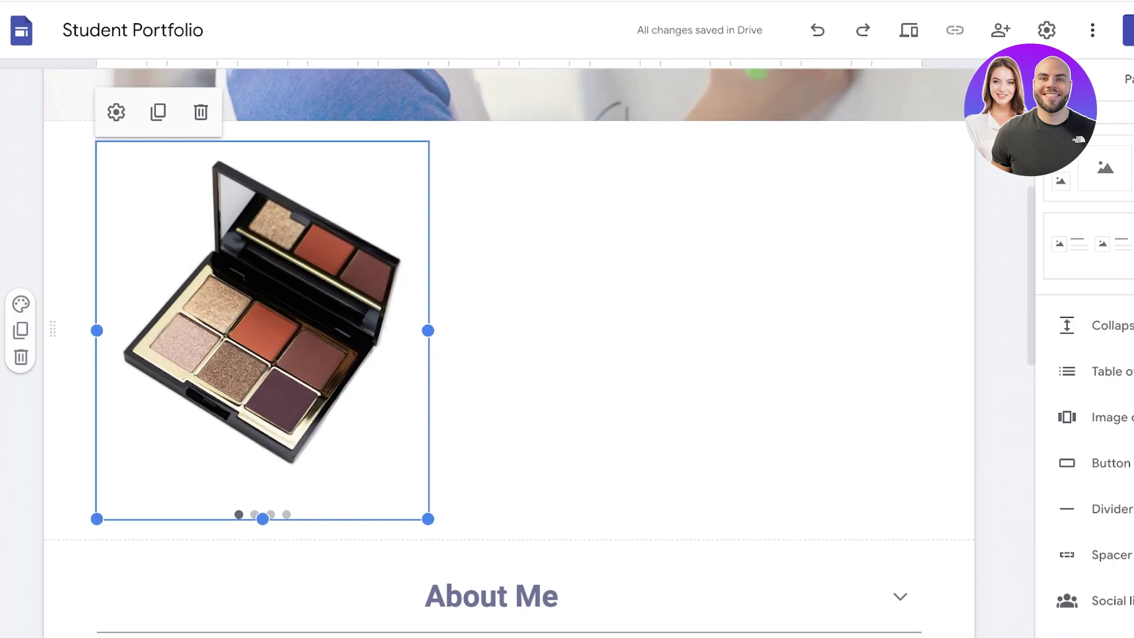
pyautogui.scroll(-10, 791, 331)
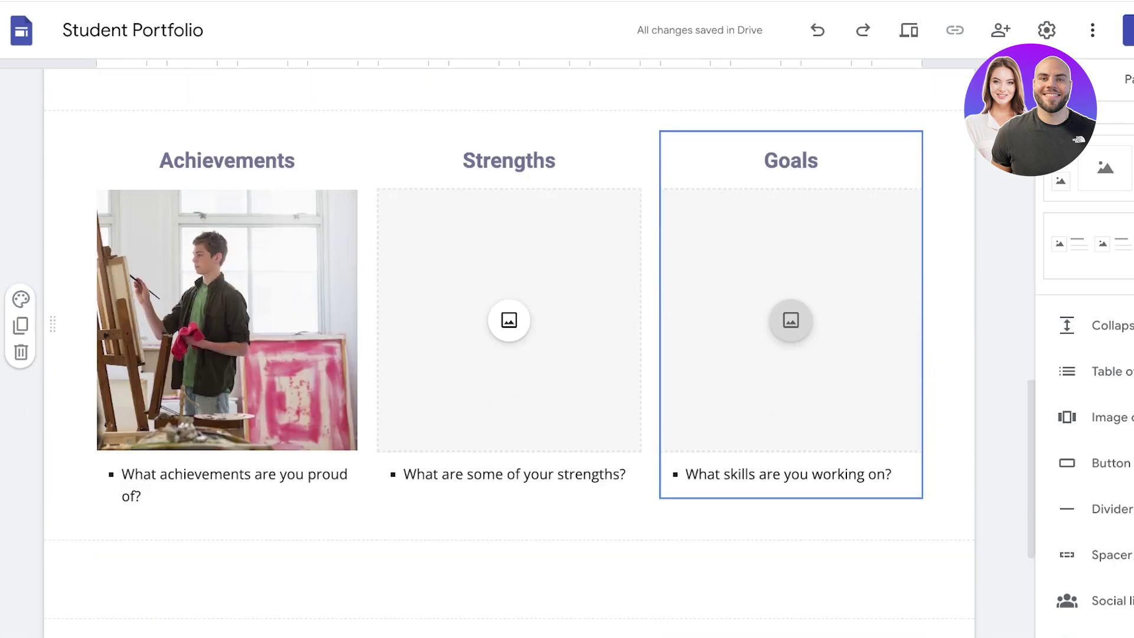
pyautogui.scroll(6, 791, 320)
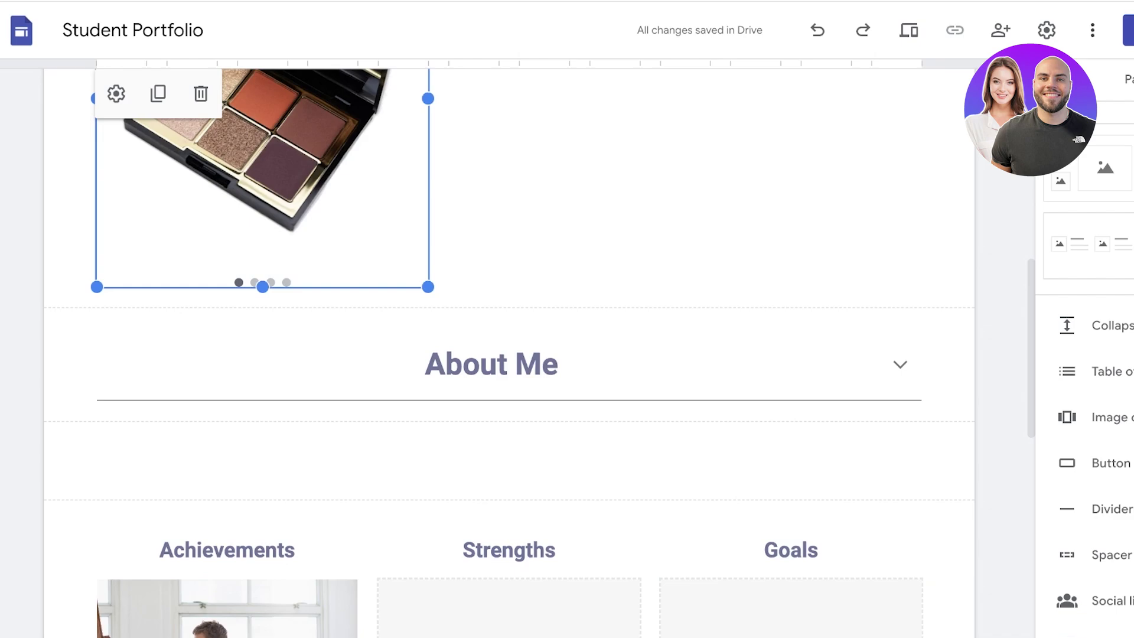
pyautogui.scroll(-3, 790, 561)
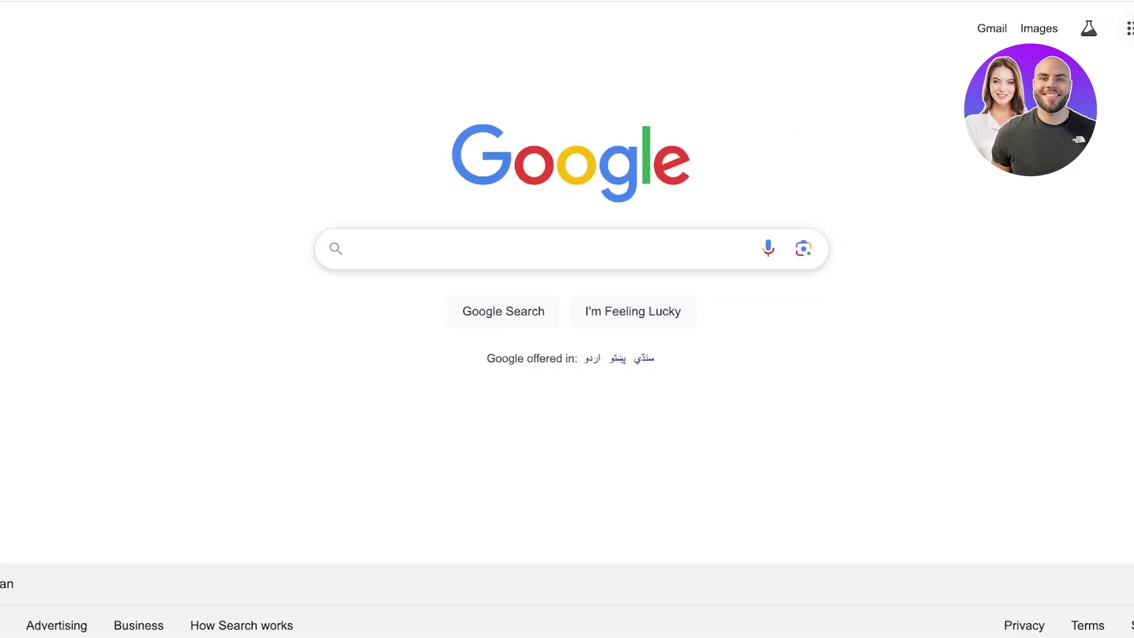
# Switch to Google Forms through the Google apps and start a blank form.
pyautogui.click(1070, 28)
pyautogui.scroll(-10, 975, 295)
pyautogui.scroll(3, 1060, 301)
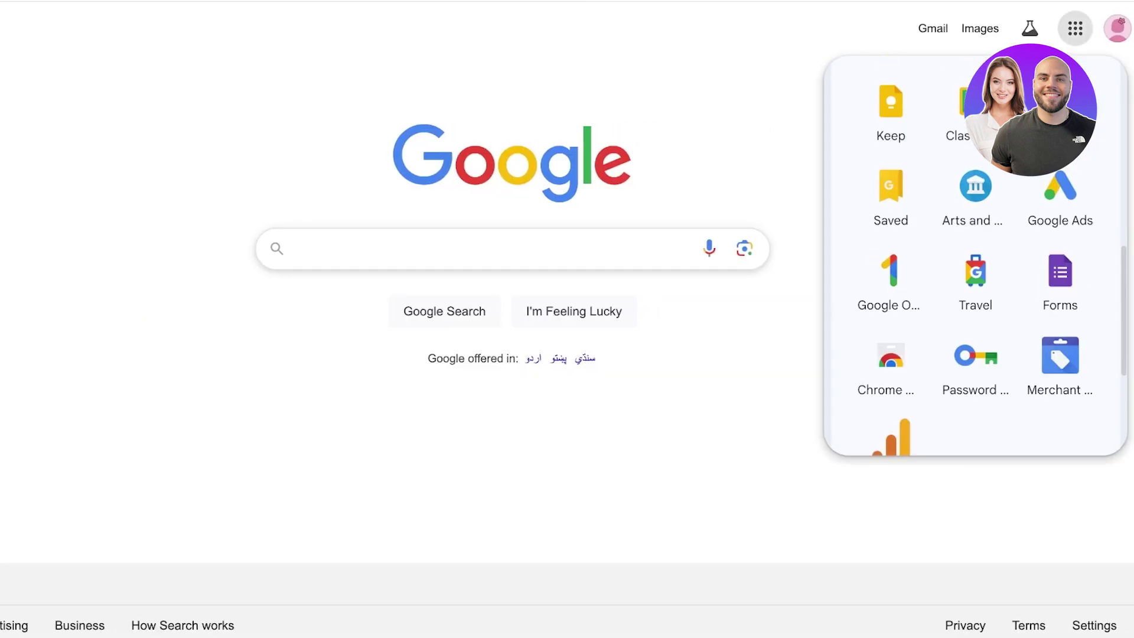
pyautogui.click(1060, 301)
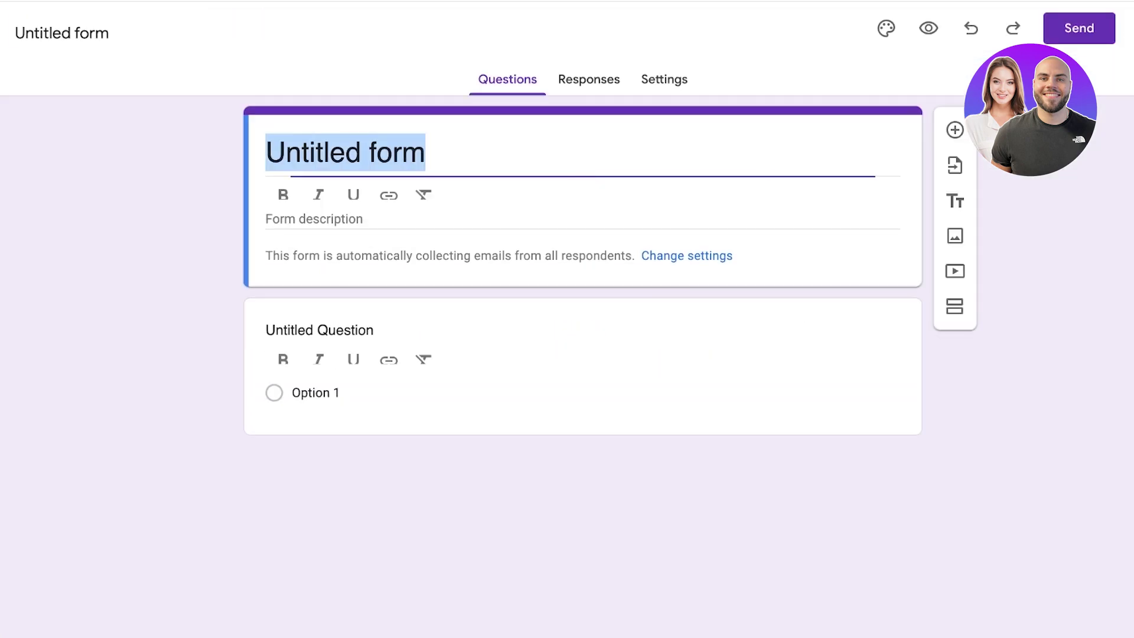
# Title the form "Get in Touch with" followed by the photographer's first name, and move to its description.
pyautogui.write('Get in Touc')
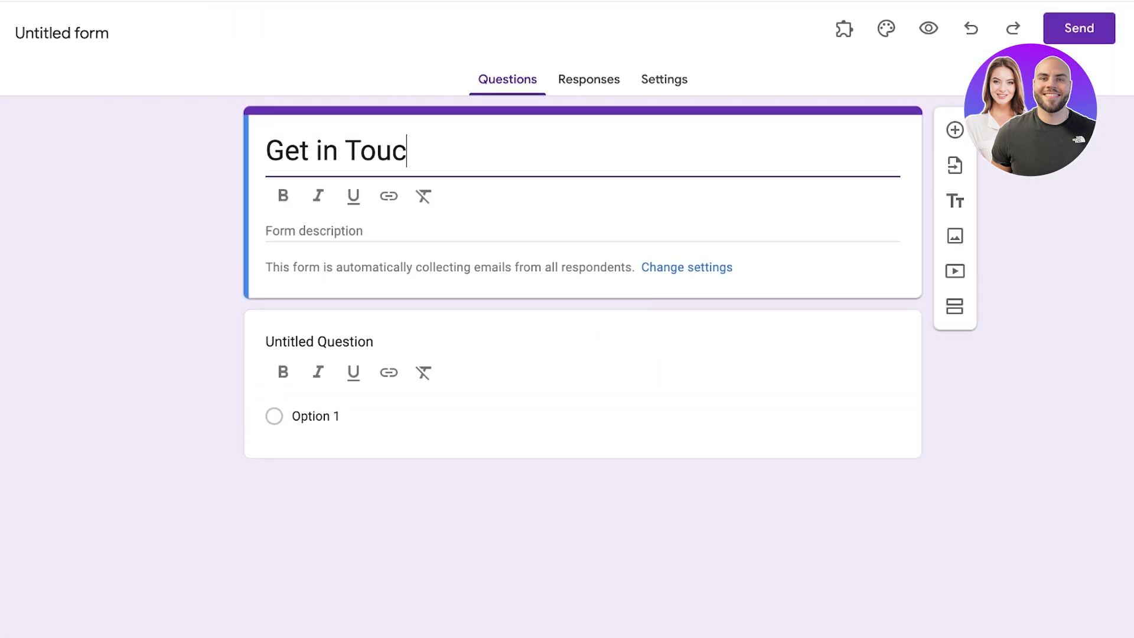
pyautogui.write('h with Lily')
pyautogui.click(354, 231)
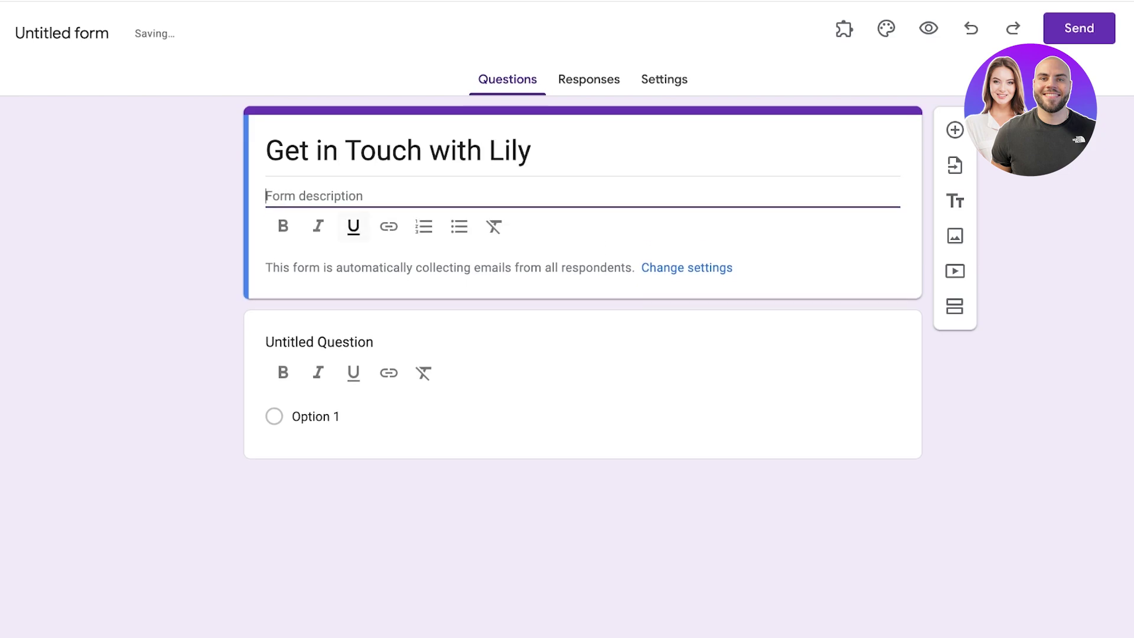
# Set the form description to "If you want a photoshoot leave your email and we will contact you!".
pyautogui.write('If you want a ')
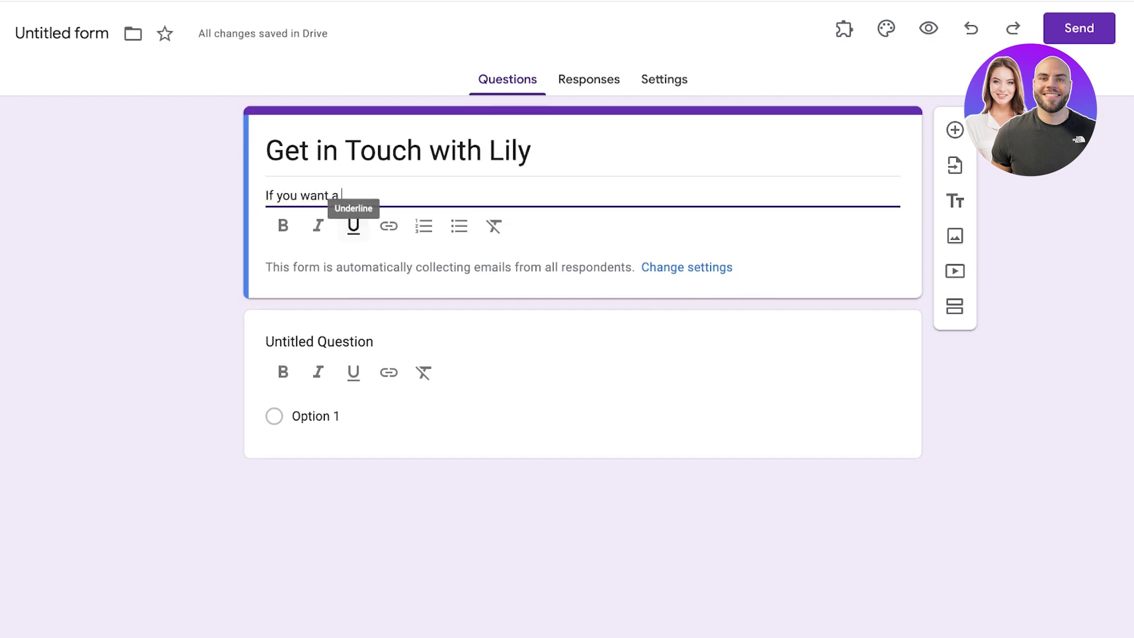
pyautogui.write('photoshoot leave')
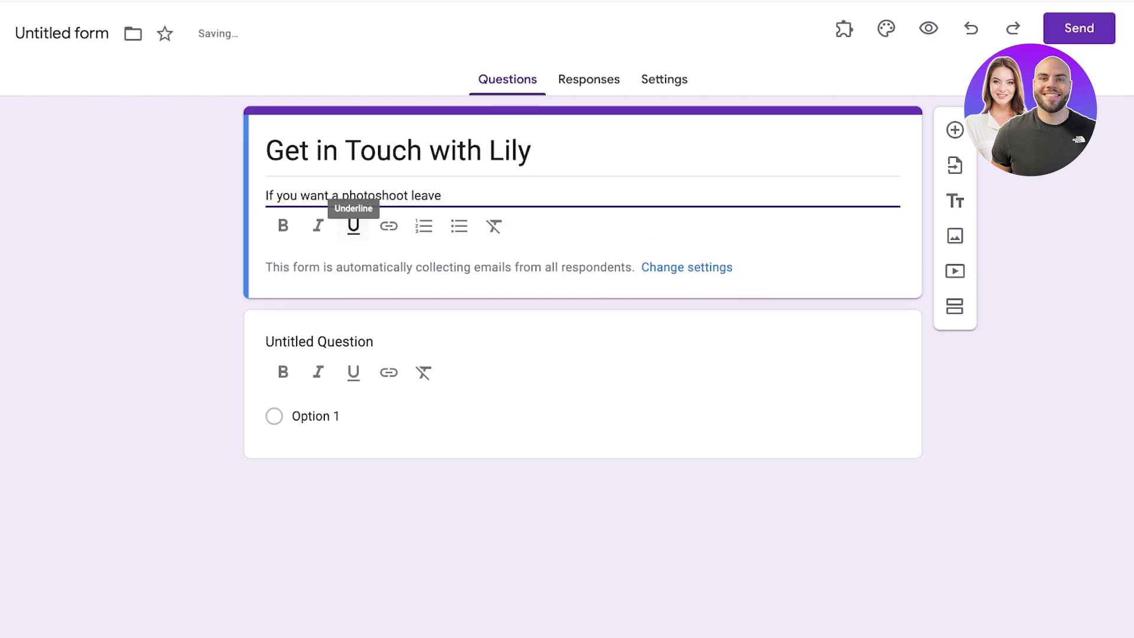
pyautogui.write(' your email and we will co')
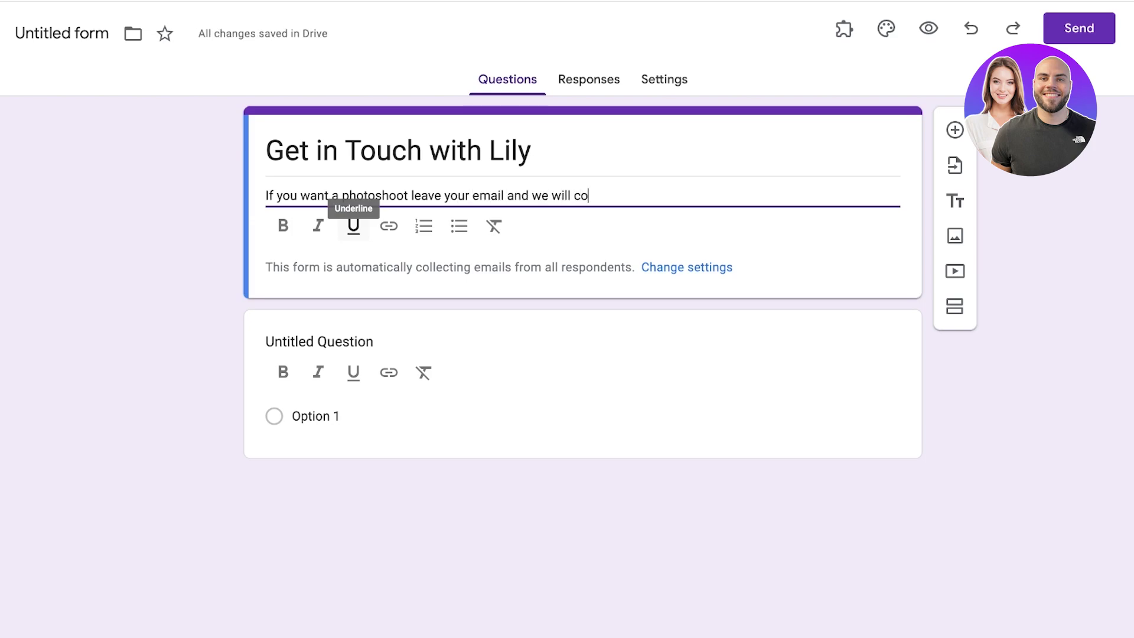
pyautogui.write('ntact you!')
# Title the first question "Email" as a short answer and add a second question titled "Name".
pyautogui.click(371, 343)
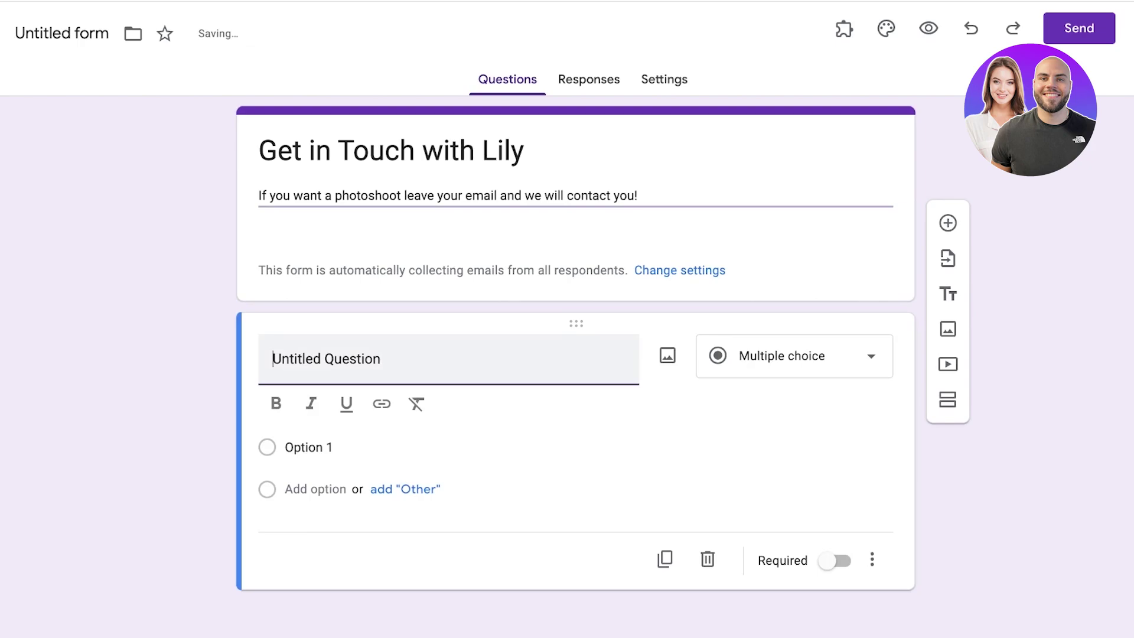
pyautogui.hotkey('ctrl', 'a')
pyautogui.write('What')
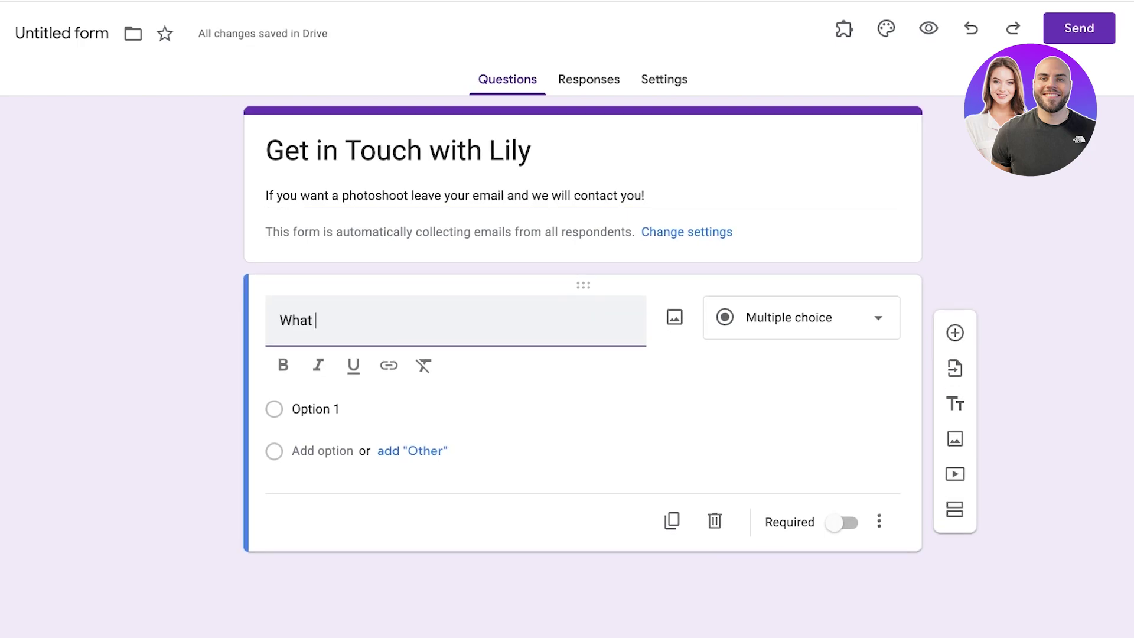
pyautogui.press('BackSpace')
pyautogui.press('BackSpace')
pyautogui.press('BackSpace')
pyautogui.press('BackSpace')
pyautogui.write('Email')
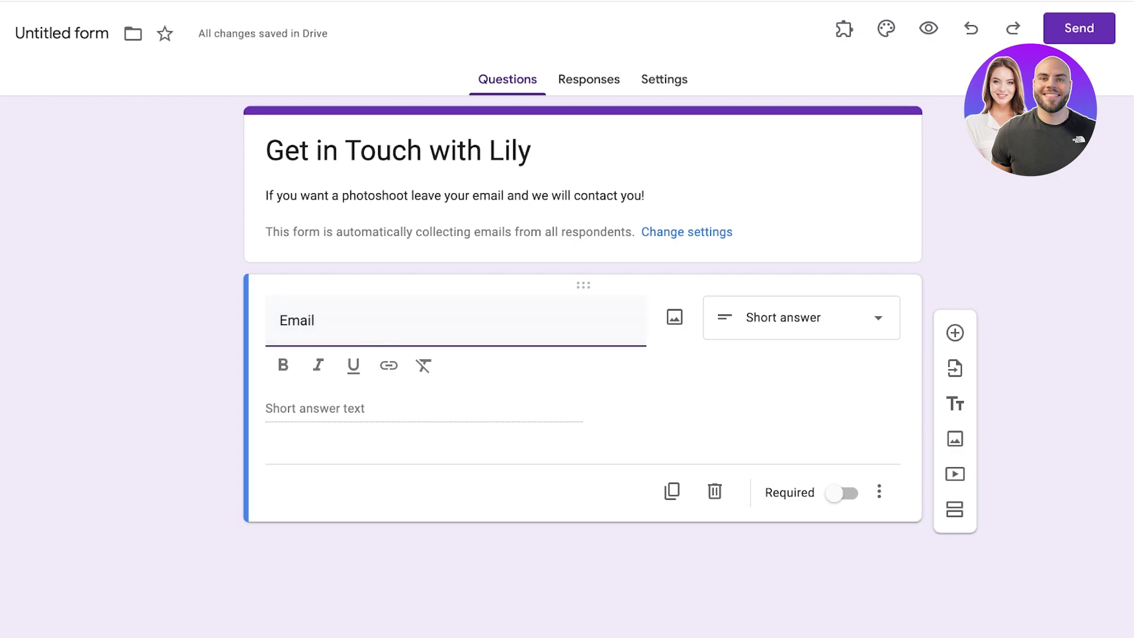
pyautogui.click(955, 332)
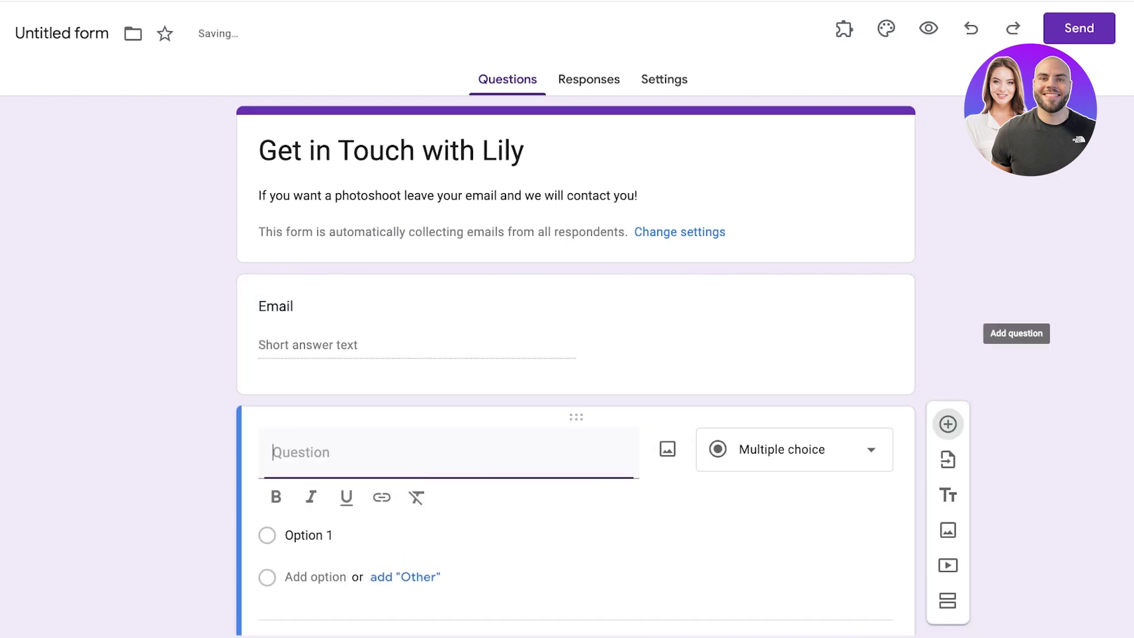
pyautogui.write('Name')
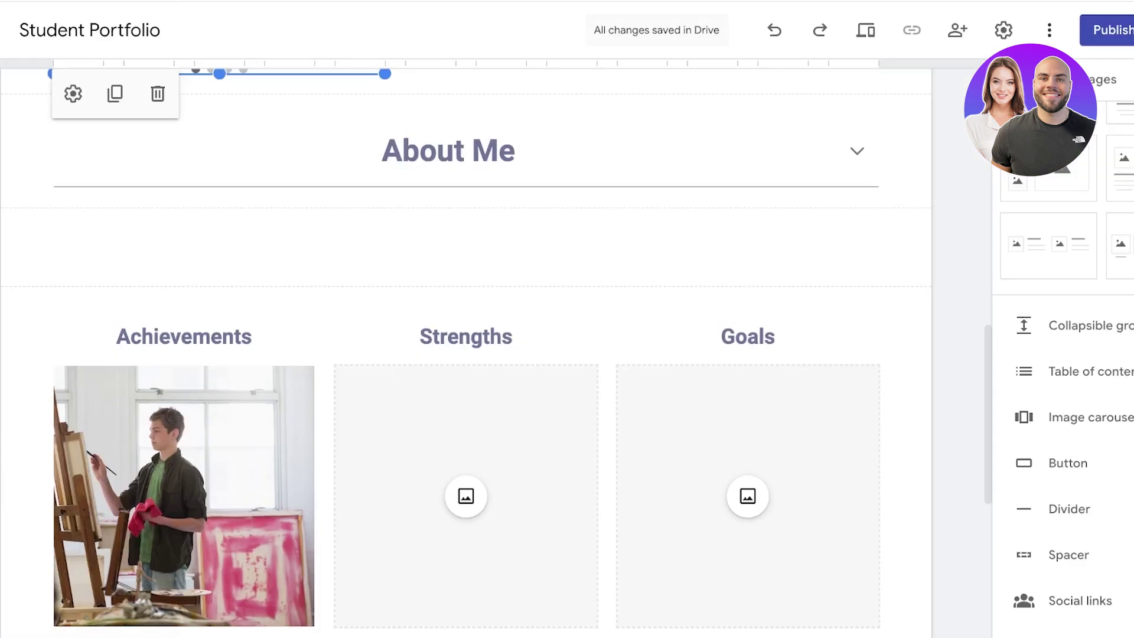
# Switch back to the Google Sites page, insert the new "Untitled form" above the About Me group, and widen it to the full content width.
pyautogui.scroll(1, 466, 460)
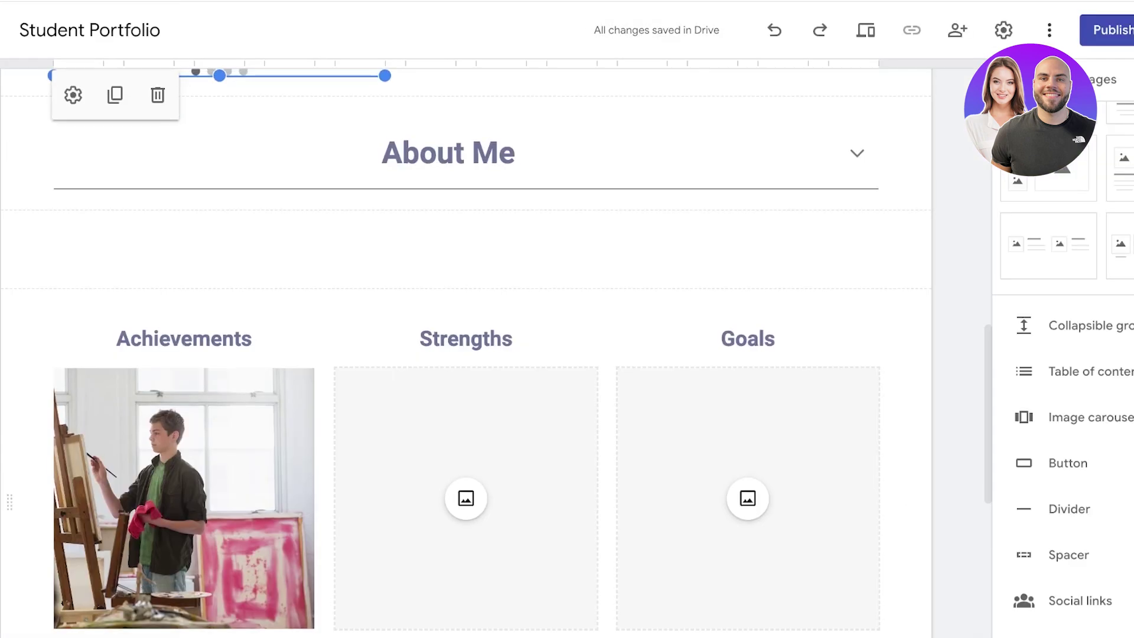
pyautogui.hscroll(1, 466, 461)
pyautogui.scroll(-6, 1022, 370)
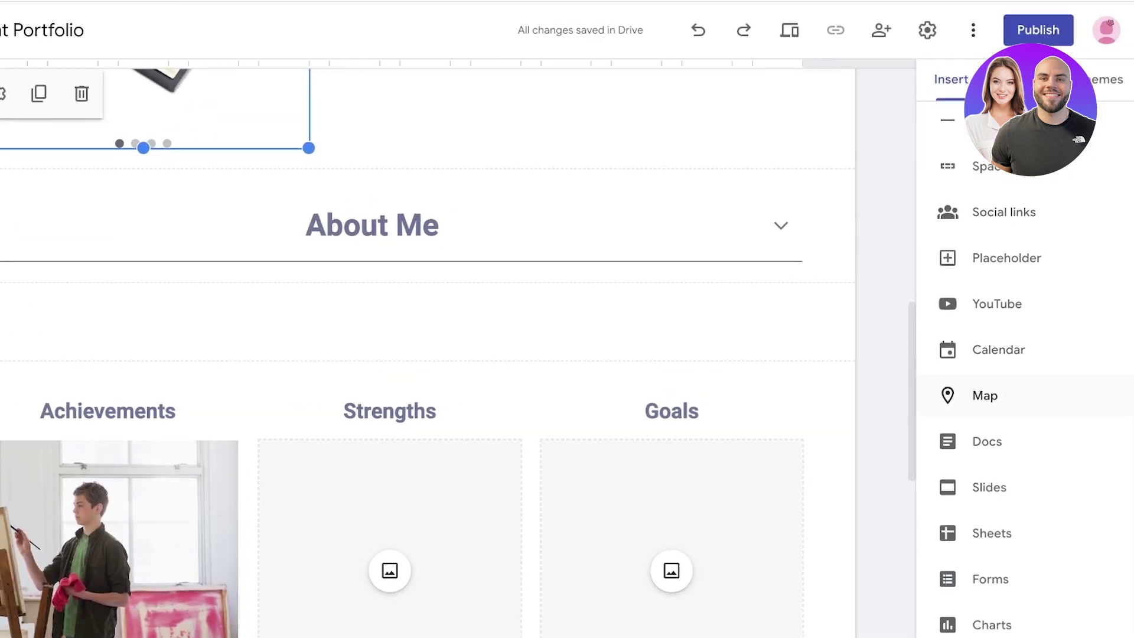
pyautogui.click(993, 577)
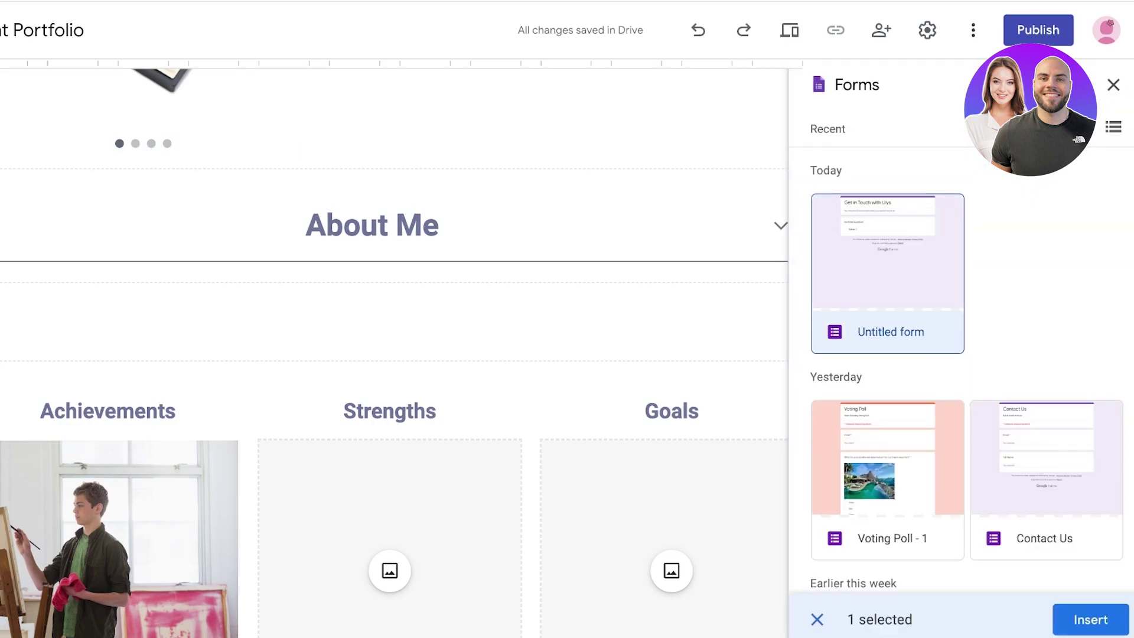
pyautogui.click(1090, 620)
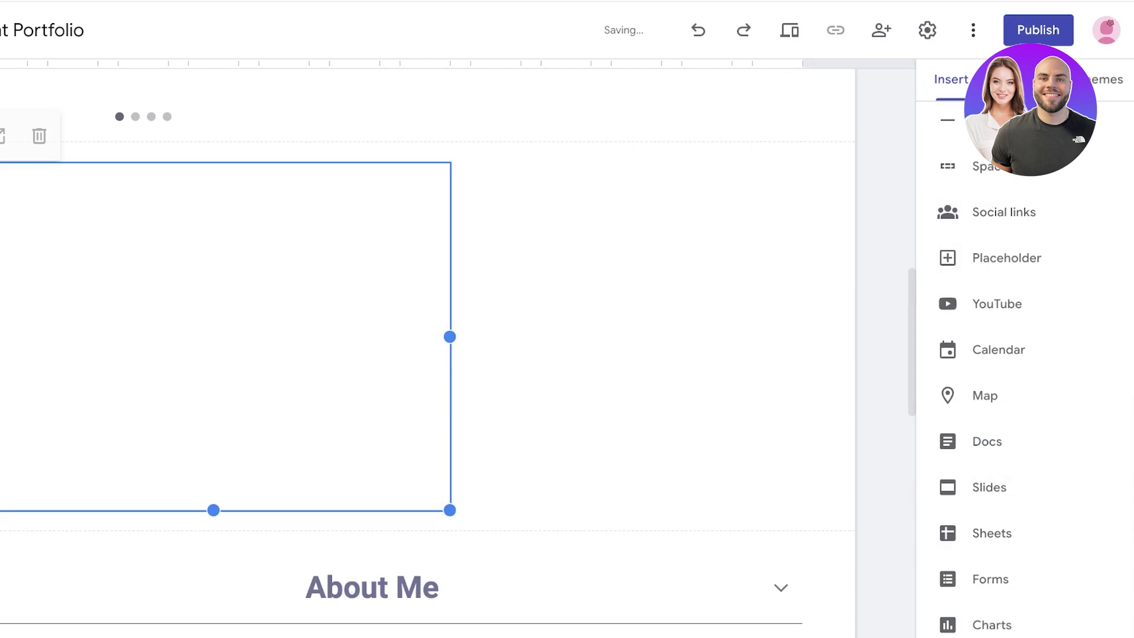
pyautogui.moveTo(450, 334); pyautogui.dragTo(779, 334)
pyautogui.scroll(-3, 780, 334)
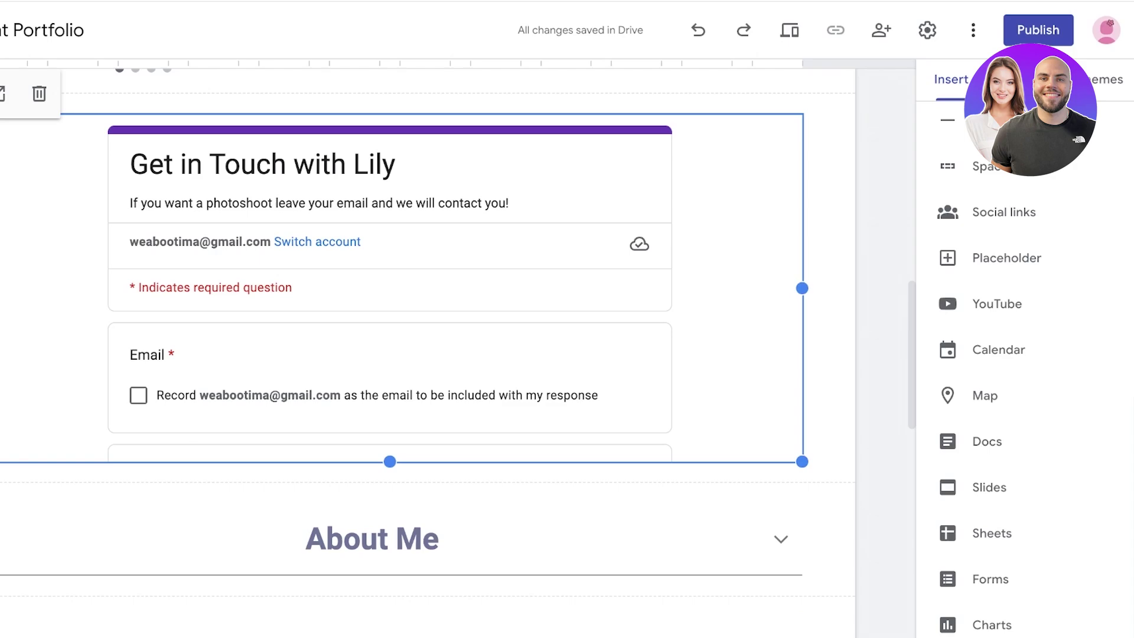
# Try the Simple, Vision and Level themes on the site, and apply the Impression theme.
pyautogui.click(1104, 79)
pyautogui.scroll(-3, 1025, 331)
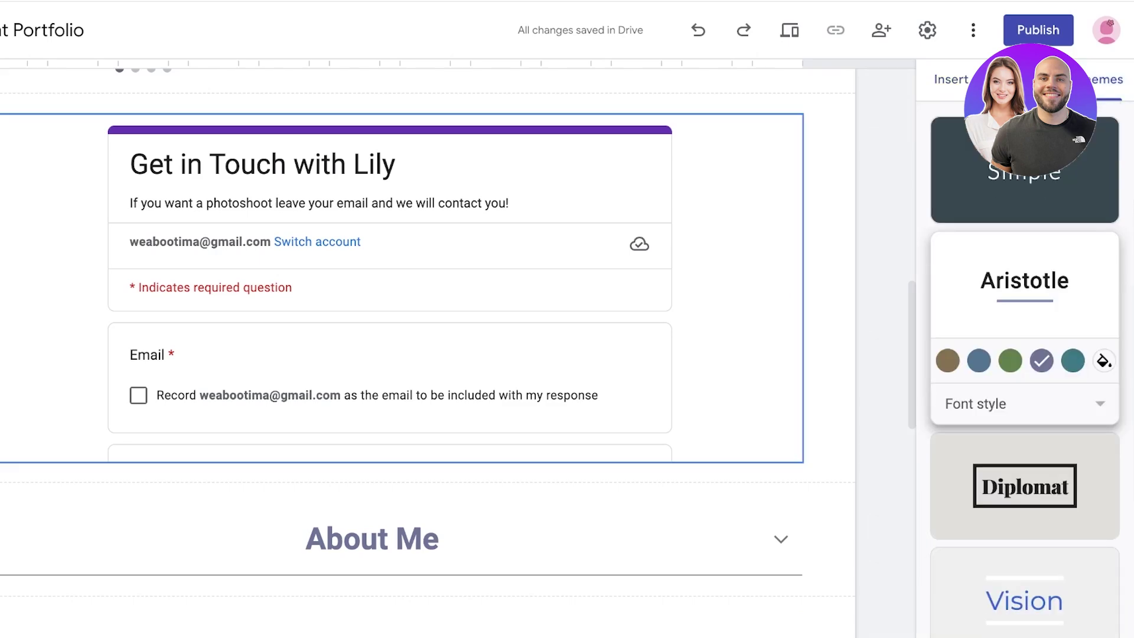
pyautogui.scroll(12, 449, 295)
pyautogui.scroll(3, 1025, 330)
pyautogui.click(1024, 328)
pyautogui.scroll(-5, 1025, 414)
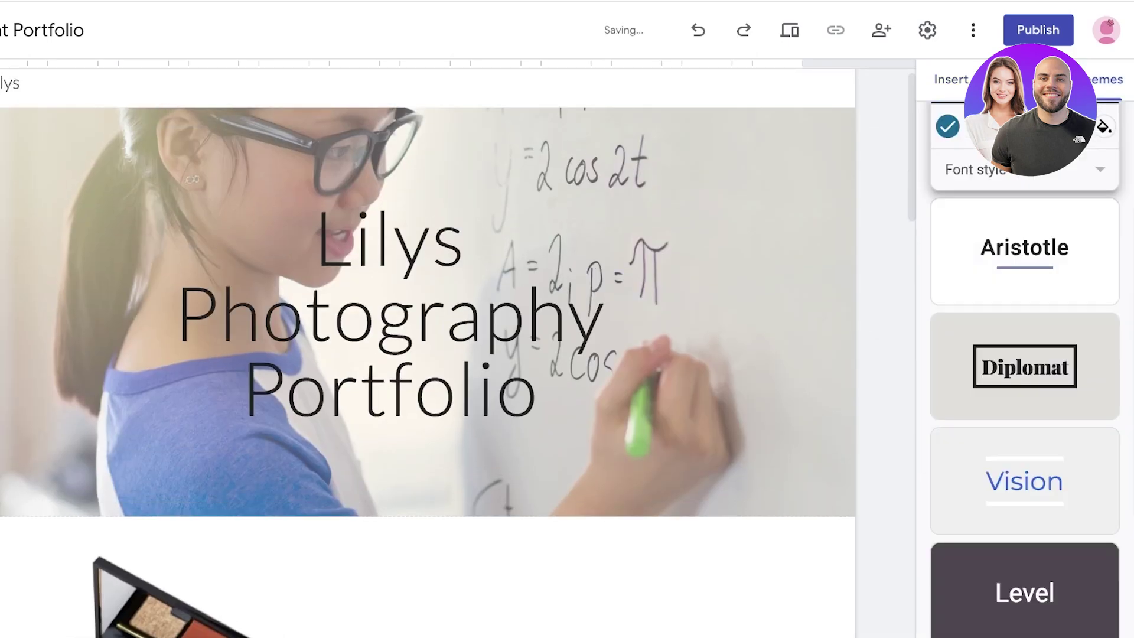
pyautogui.click(1025, 446)
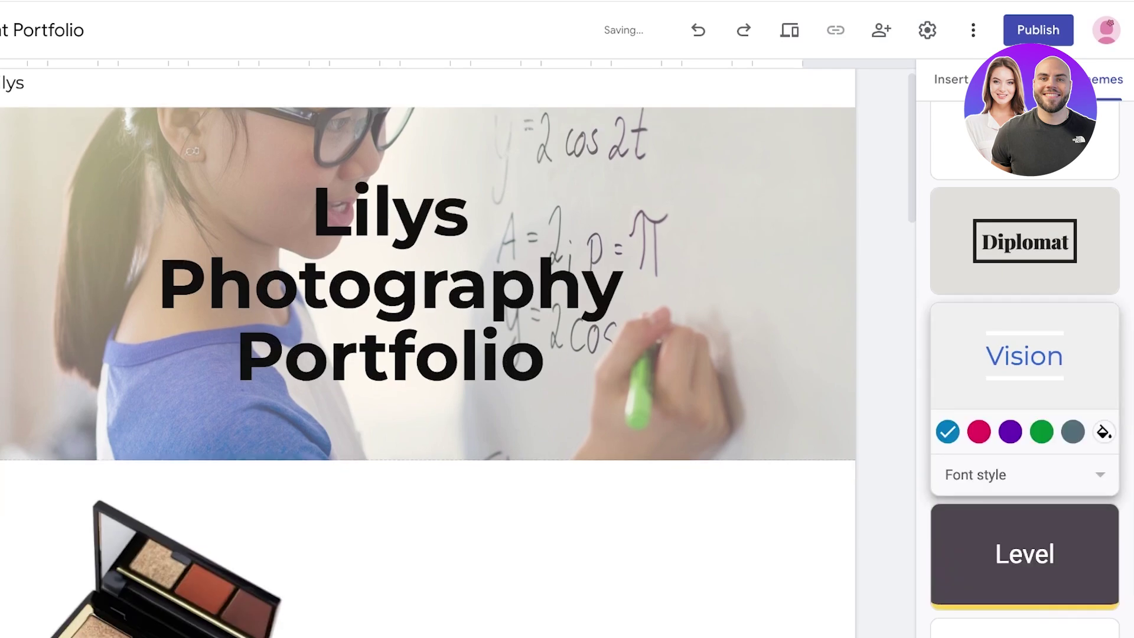
pyautogui.click(1025, 554)
pyautogui.scroll(-2, 1025, 472)
pyautogui.click(1025, 583)
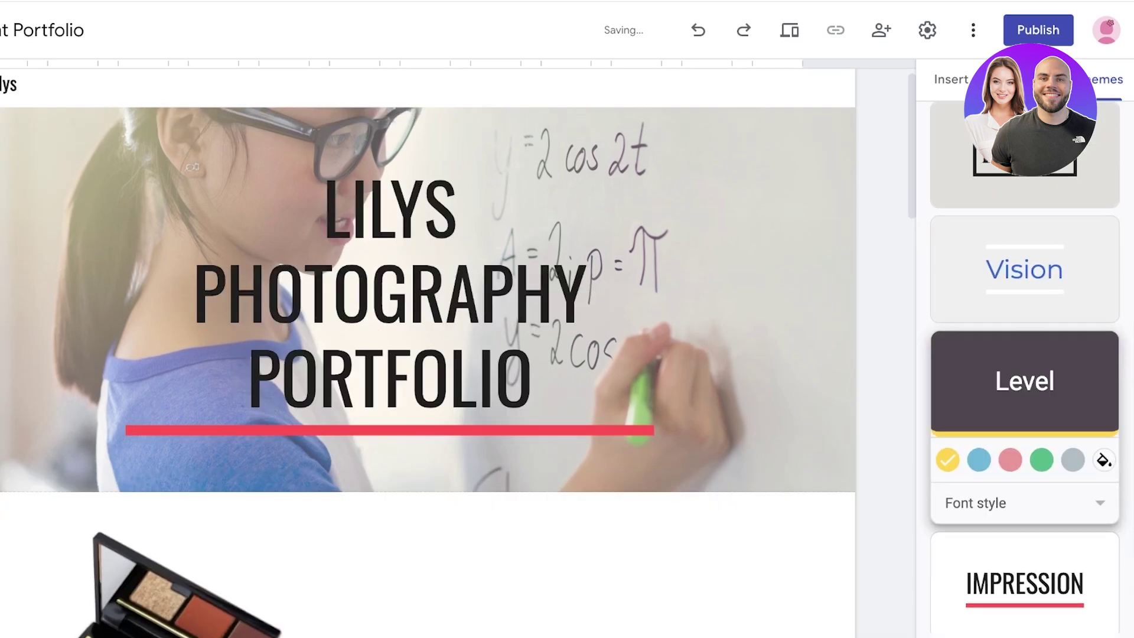